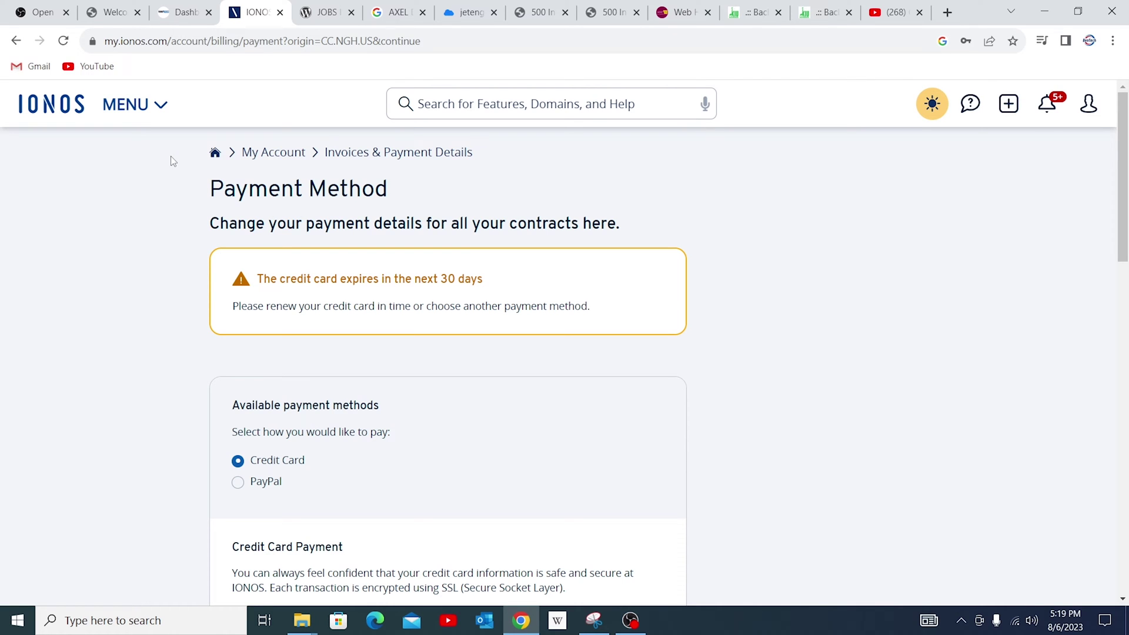
Step: From the Domains & SSL overview, start a new subdomain with ugjobz.com as the parent domain
click(164, 104)
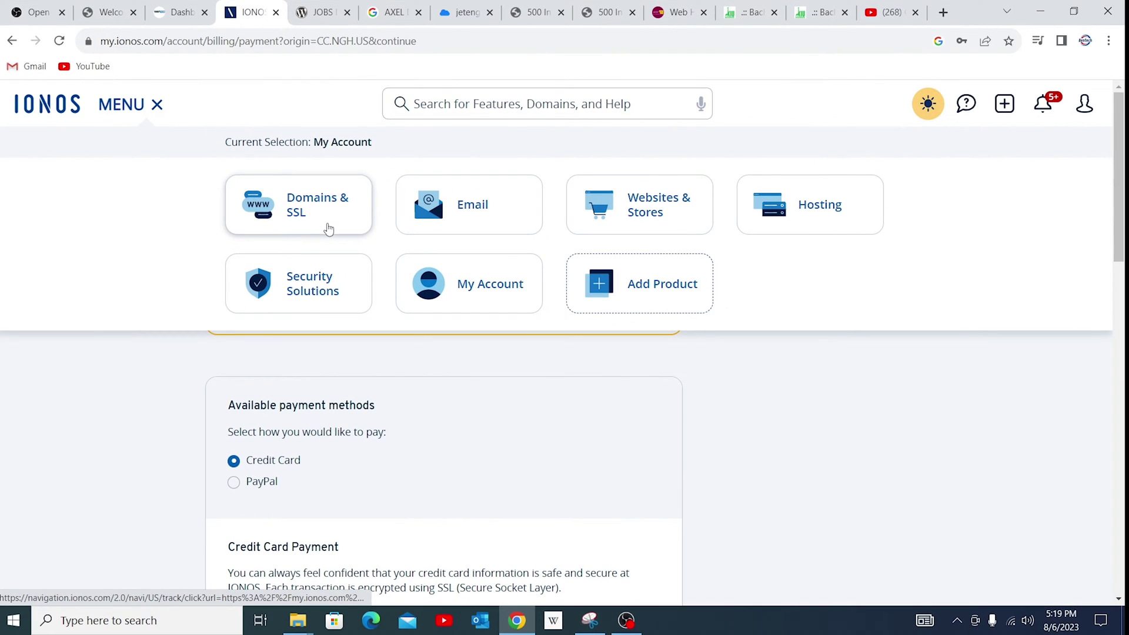
click(328, 229)
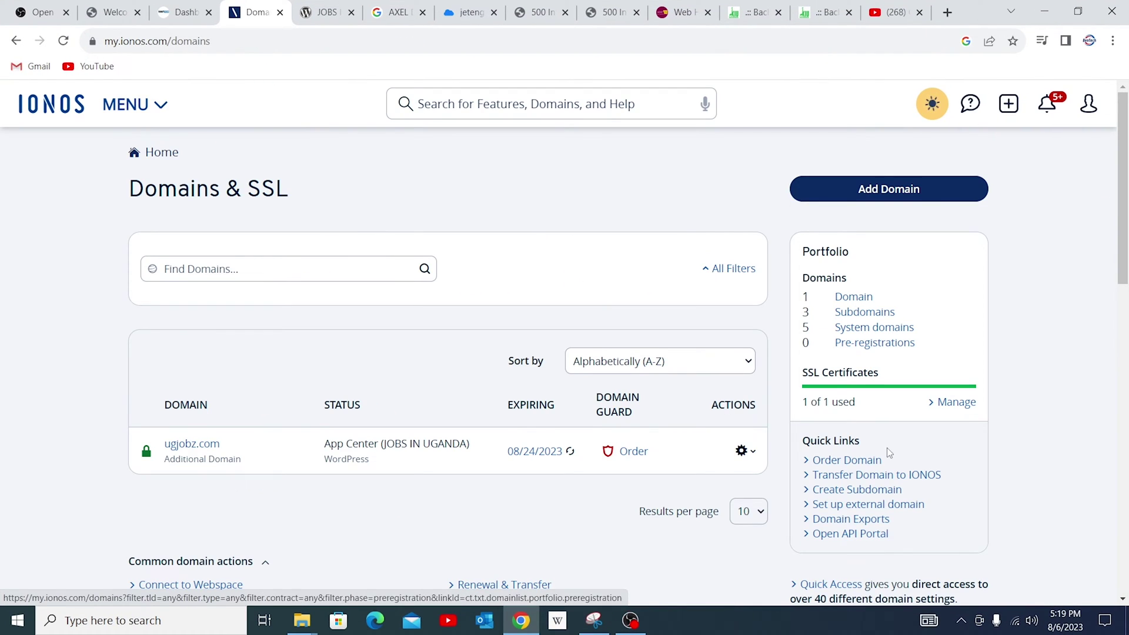
scroll(824, 388, down, 3)
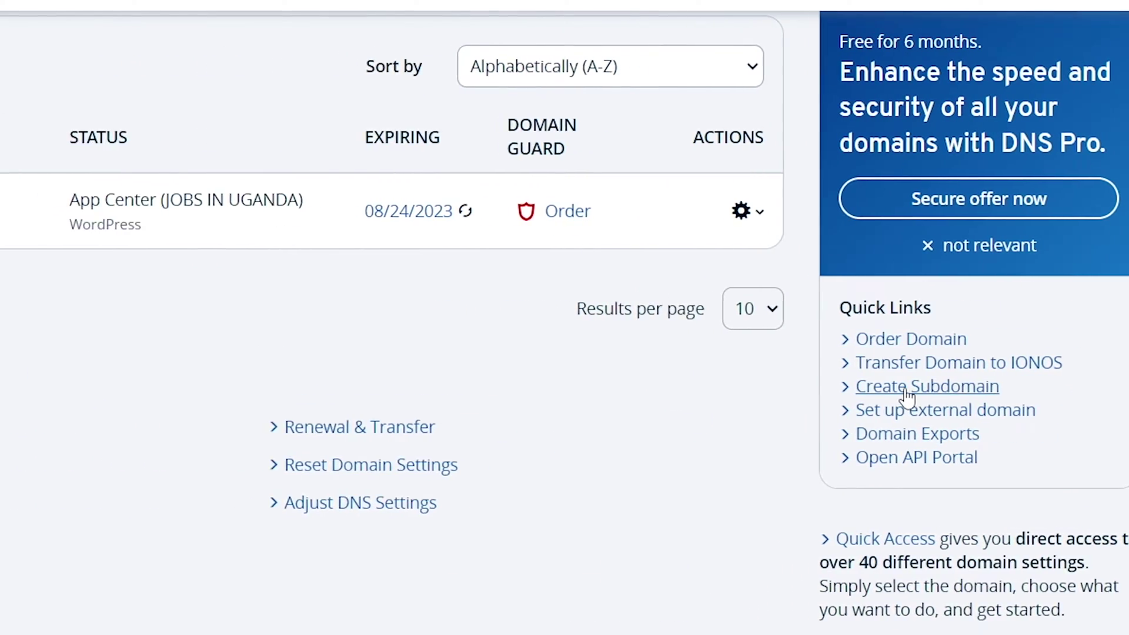
click(909, 388)
click(647, 373)
Step: Enter 'videos' as the subdomain name under ugjobz.com
click(369, 312)
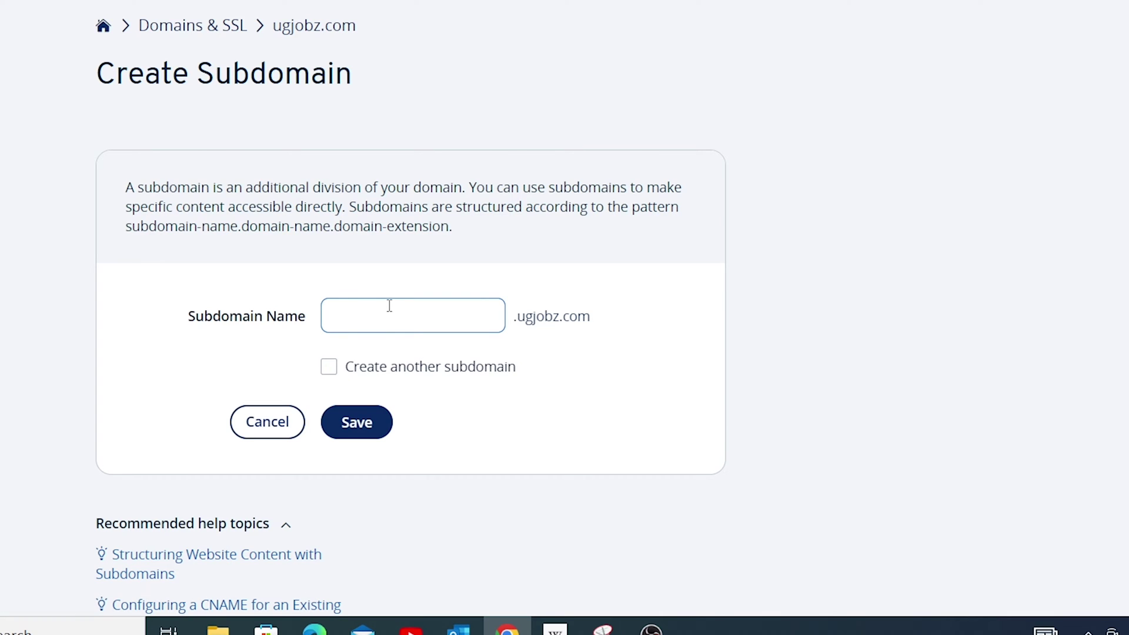
click(390, 325)
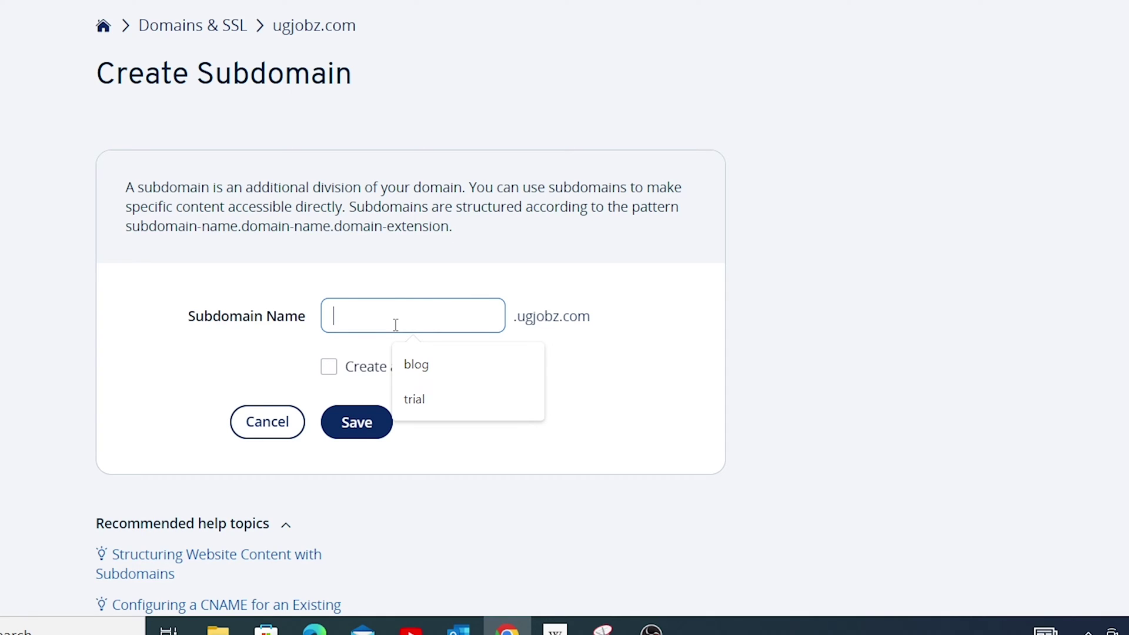
text(videos)
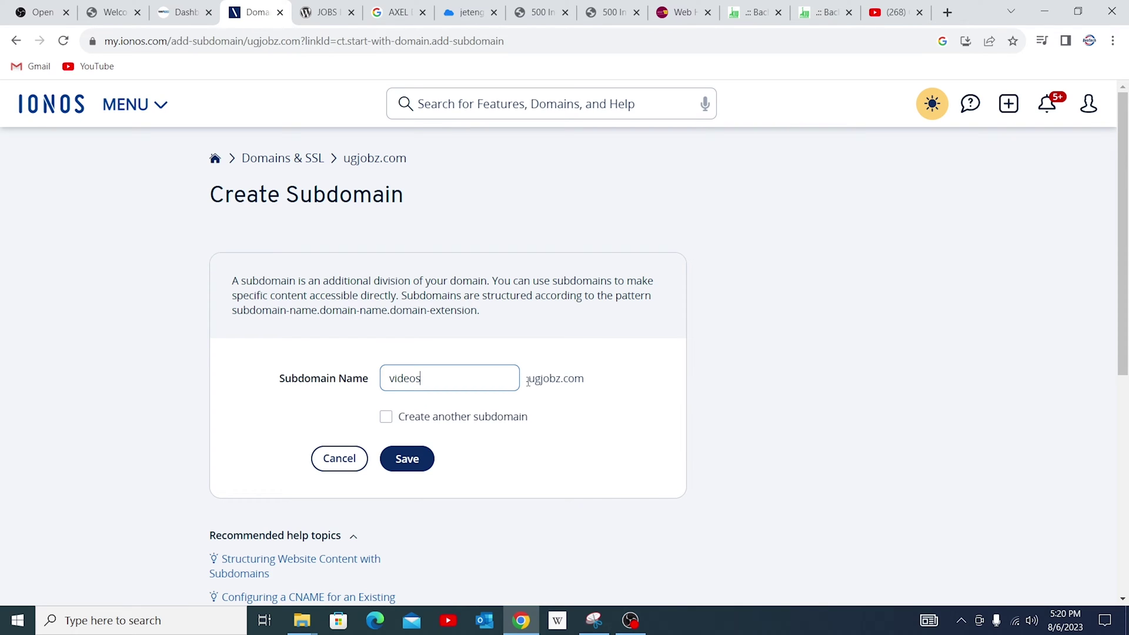
drag(528, 381, 628, 381)
click(447, 385)
click(388, 424)
Step: Save the new videos.ugjobz.com subdomain
click(407, 458)
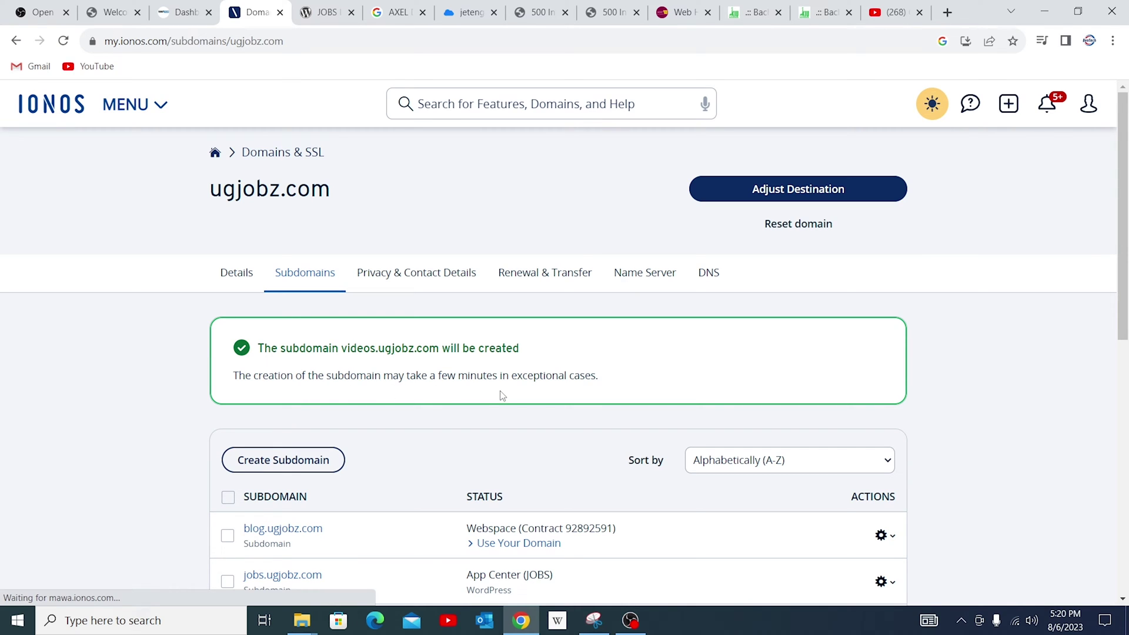
scroll(507, 390, down, 1)
scroll(507, 388, down, 2)
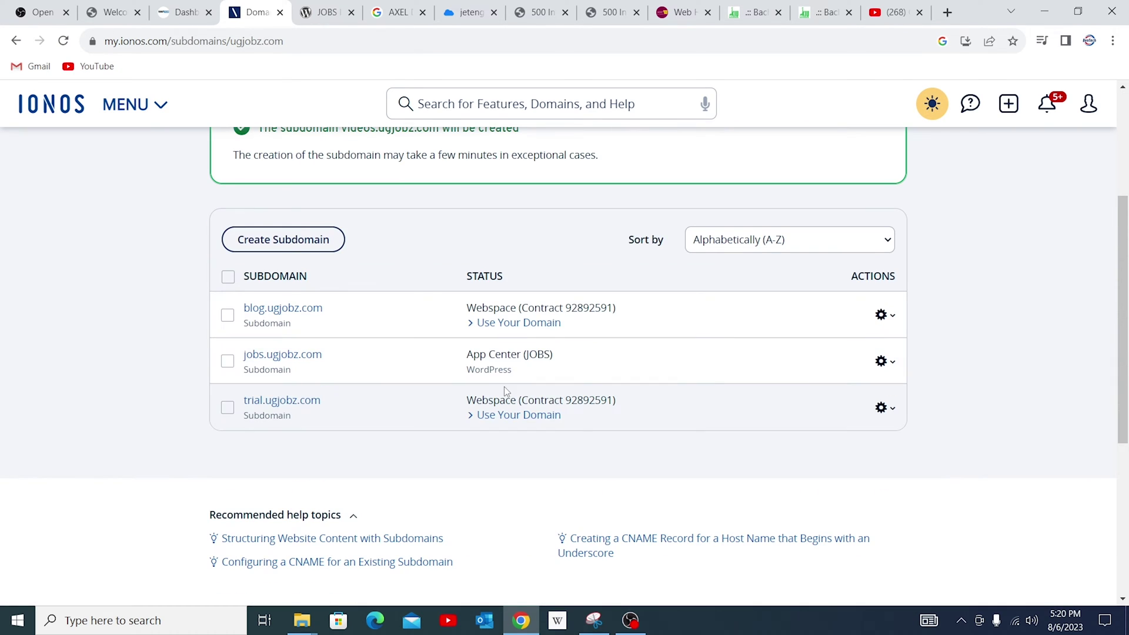
scroll(503, 386, up, 3)
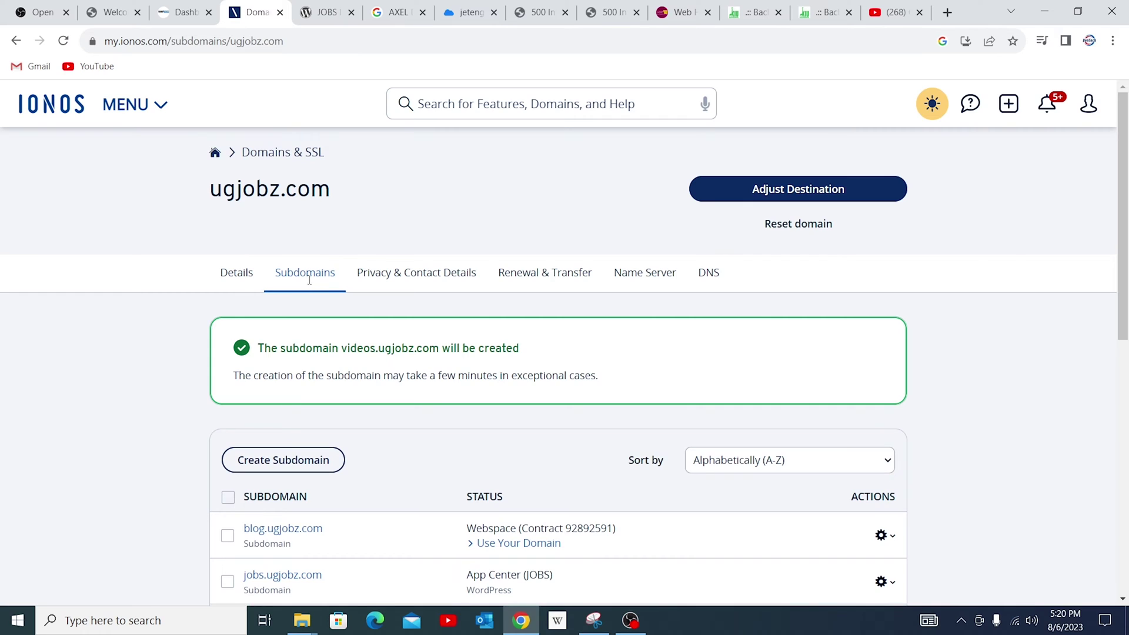
Step: Filter the Domains & SSL overview to subdomains only: blog, jobs and trial
click(164, 104)
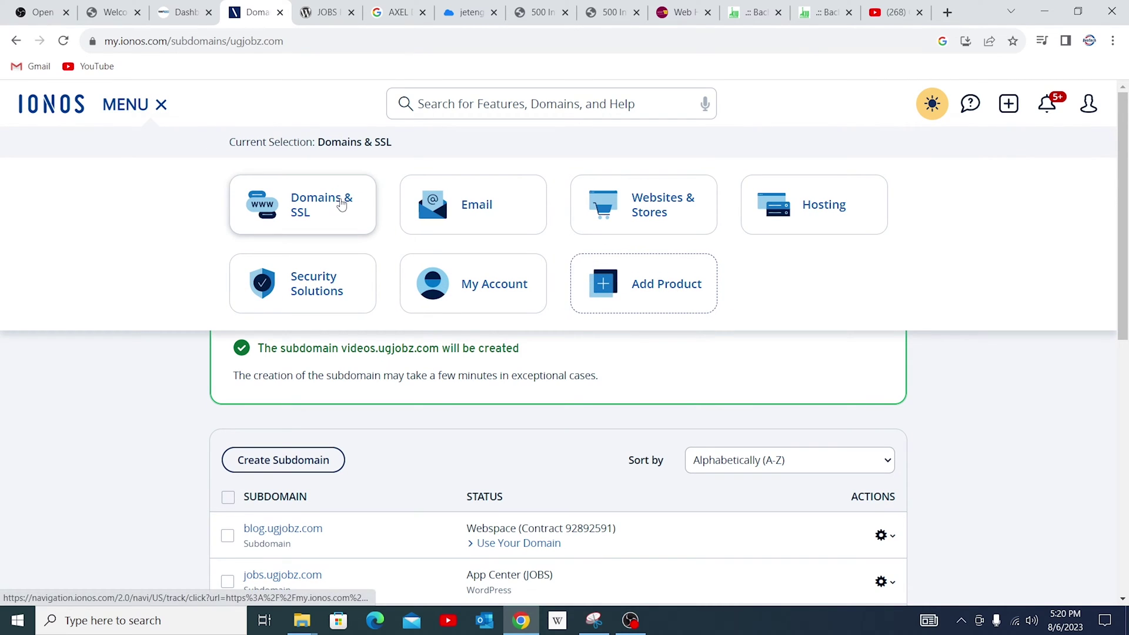
click(341, 204)
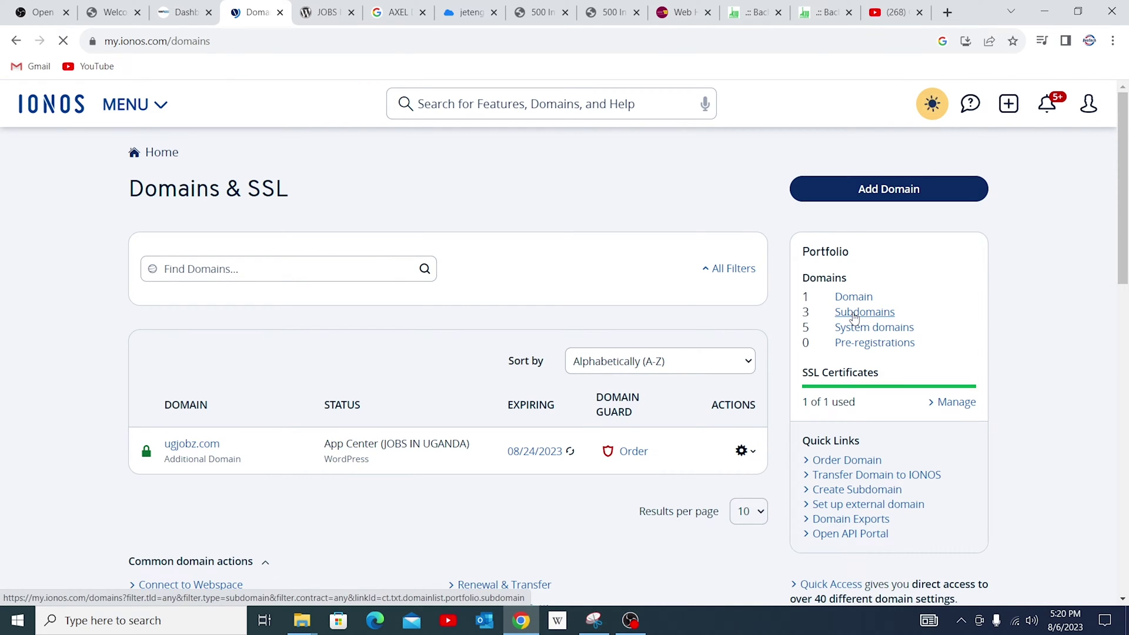
click(854, 316)
scroll(518, 338, down, 3)
scroll(502, 332, down, 1)
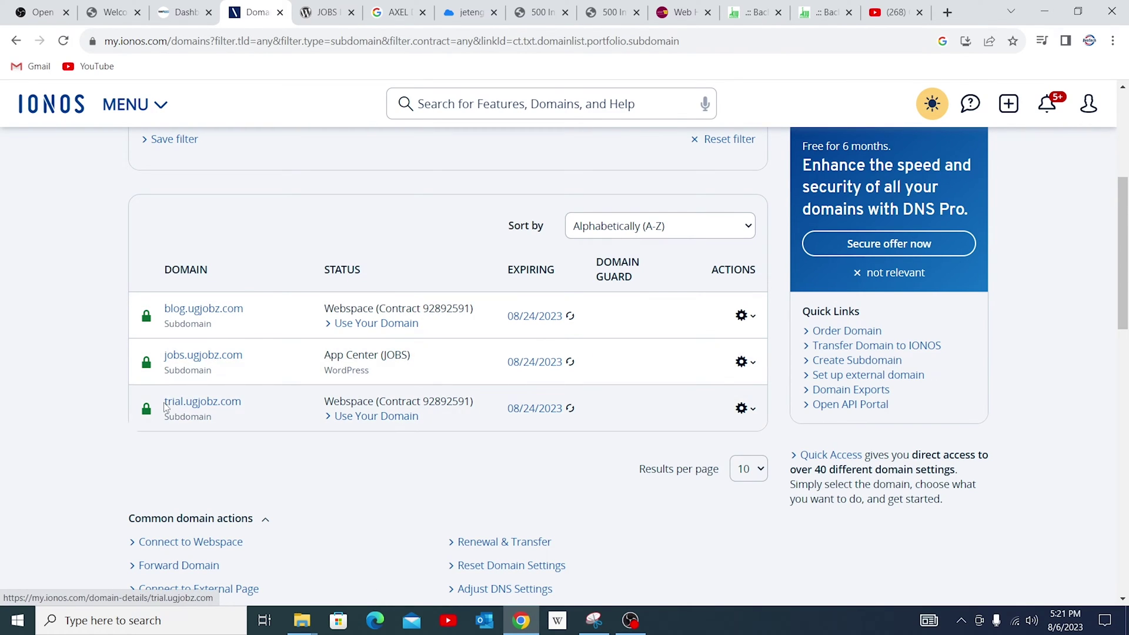
scroll(843, 325, up, 5)
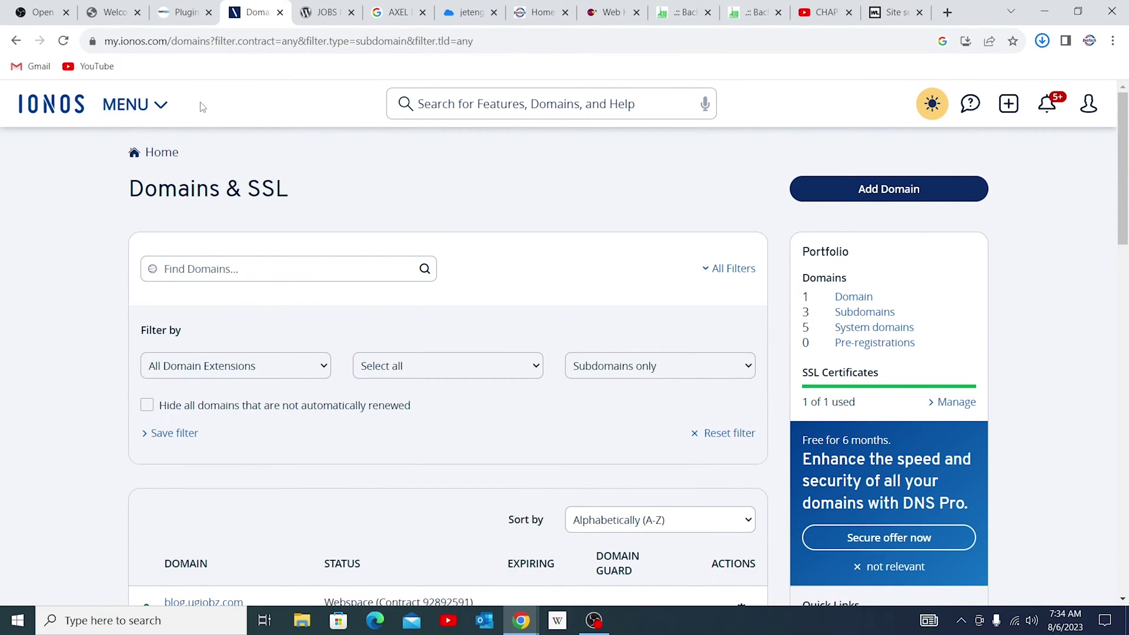
click(162, 105)
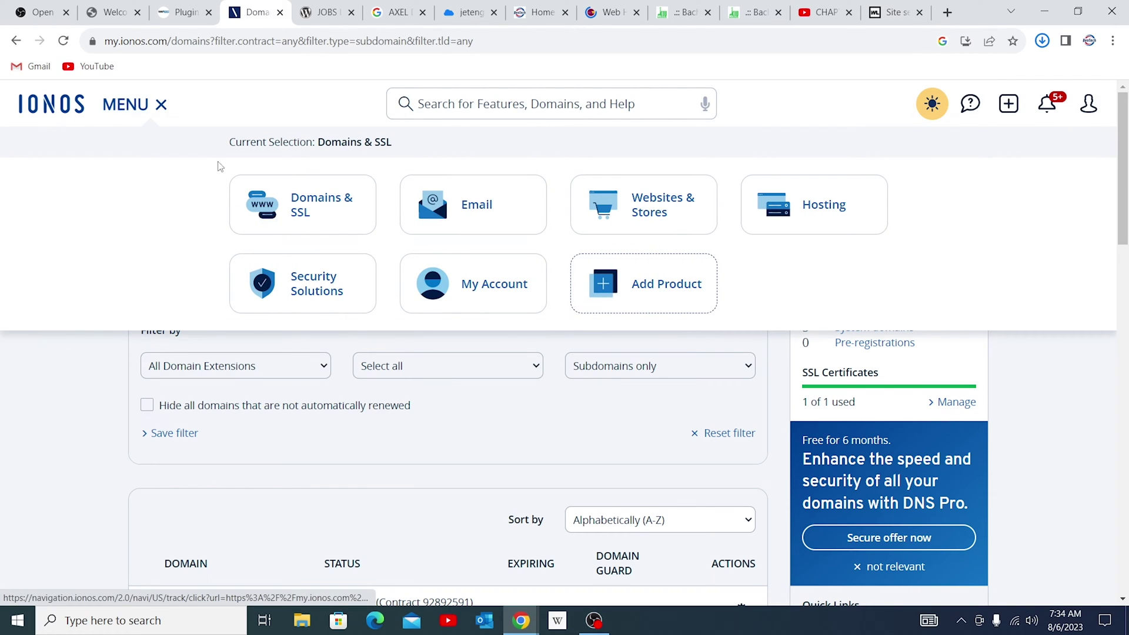
click(297, 215)
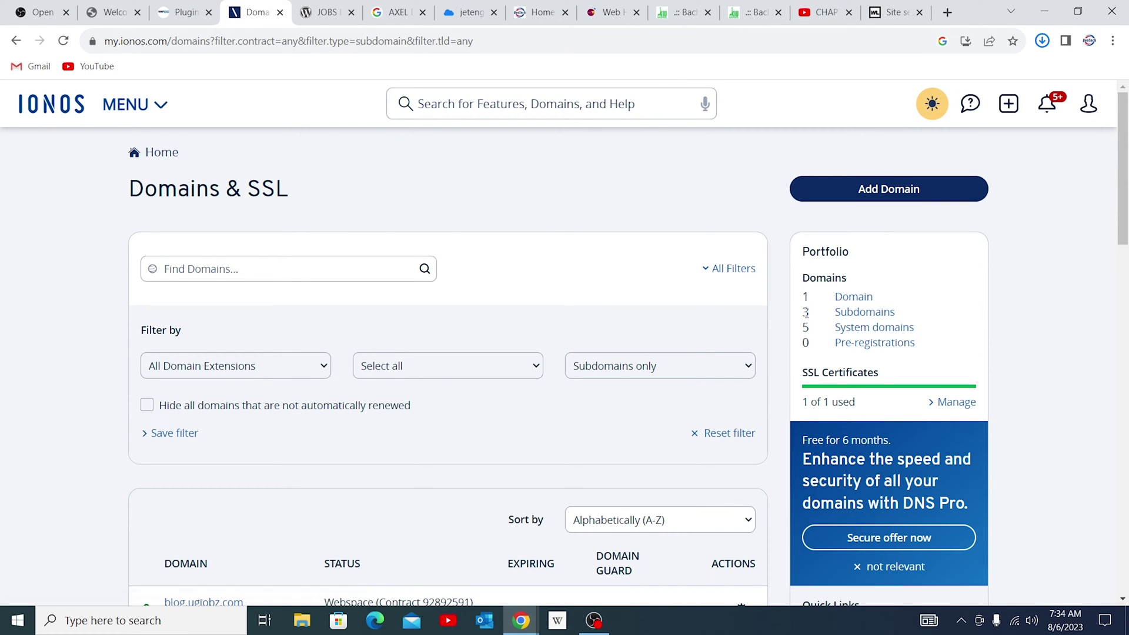
click(839, 313)
scroll(553, 316, down, 3)
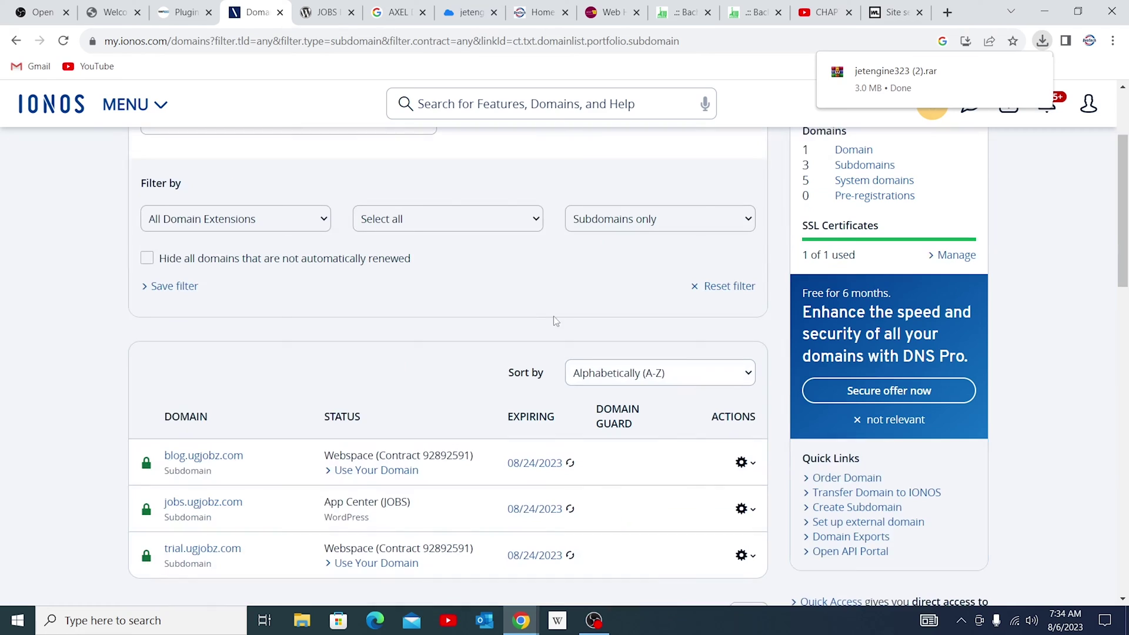
scroll(247, 488, down, 1)
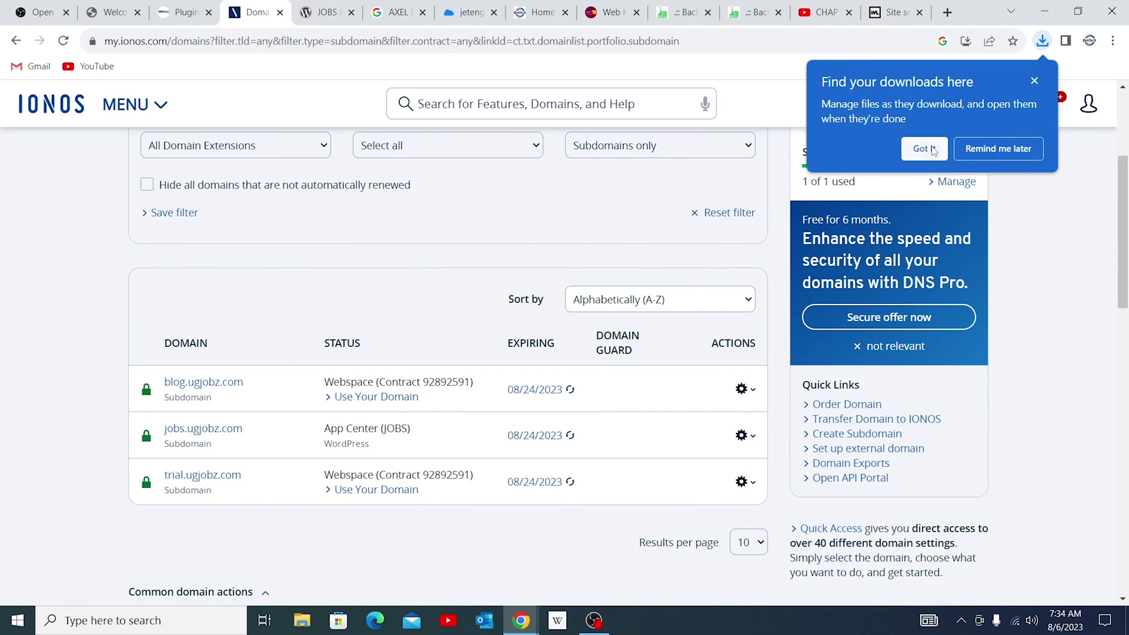
click(933, 151)
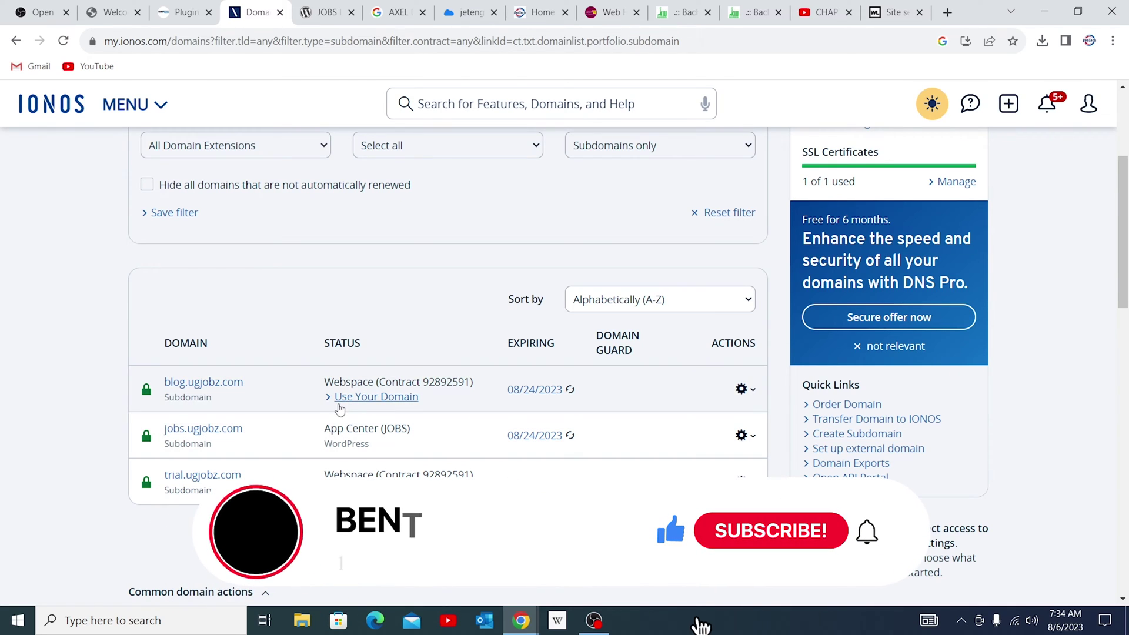
scroll(92, 293, down, 1)
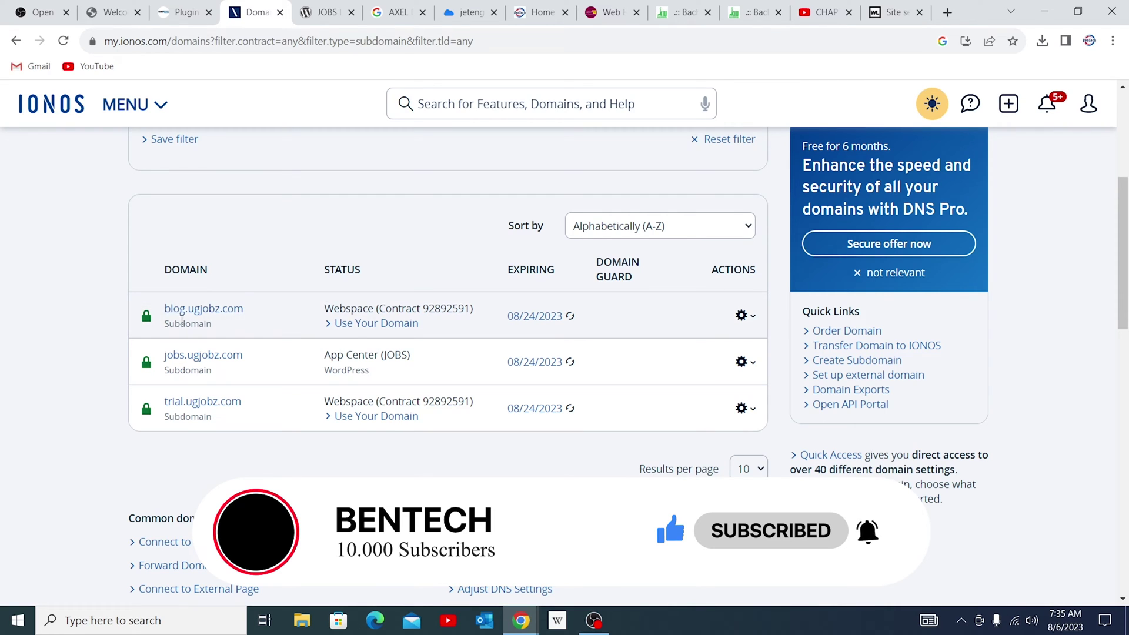
scroll(290, 254, up, 2)
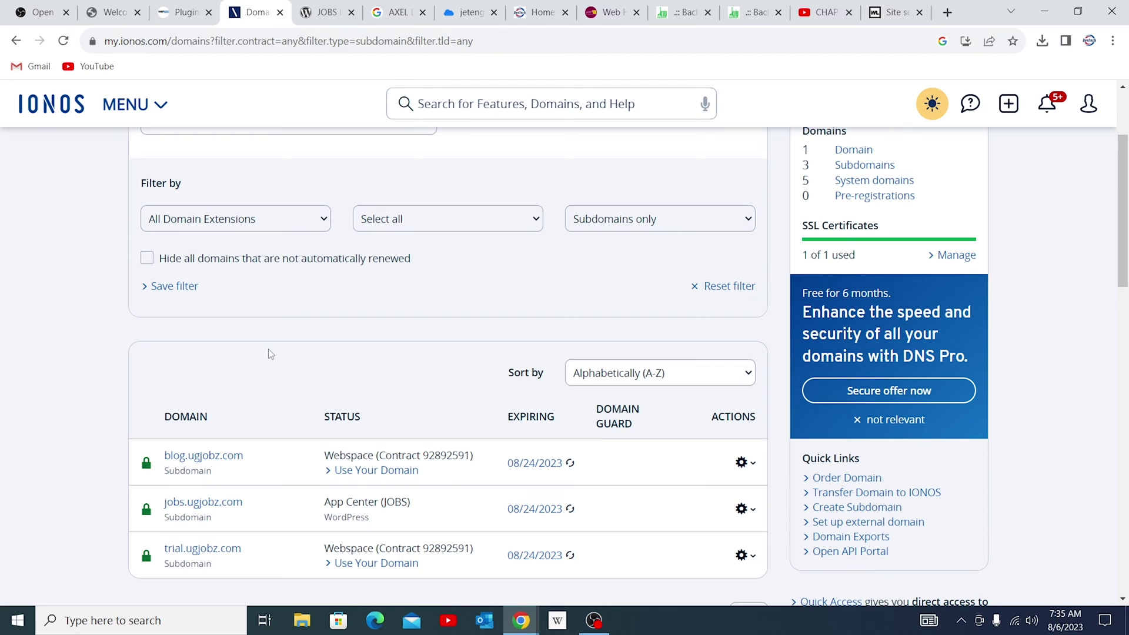
scroll(272, 357, up, 1)
scroll(272, 356, down, 2)
scroll(272, 356, up, 1)
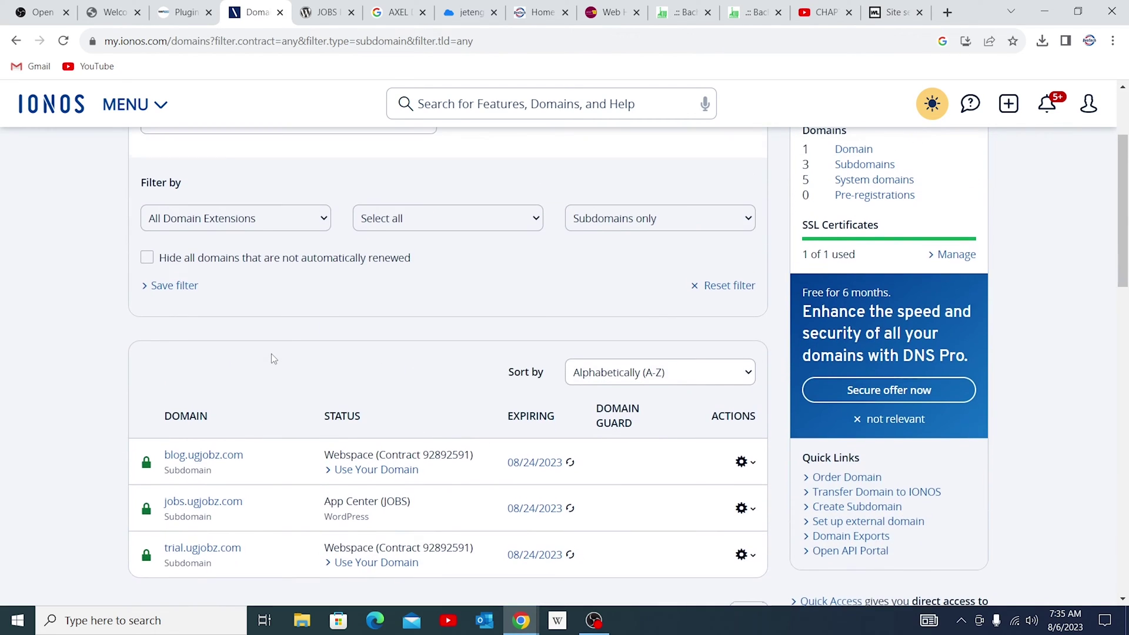
scroll(277, 359, up, 2)
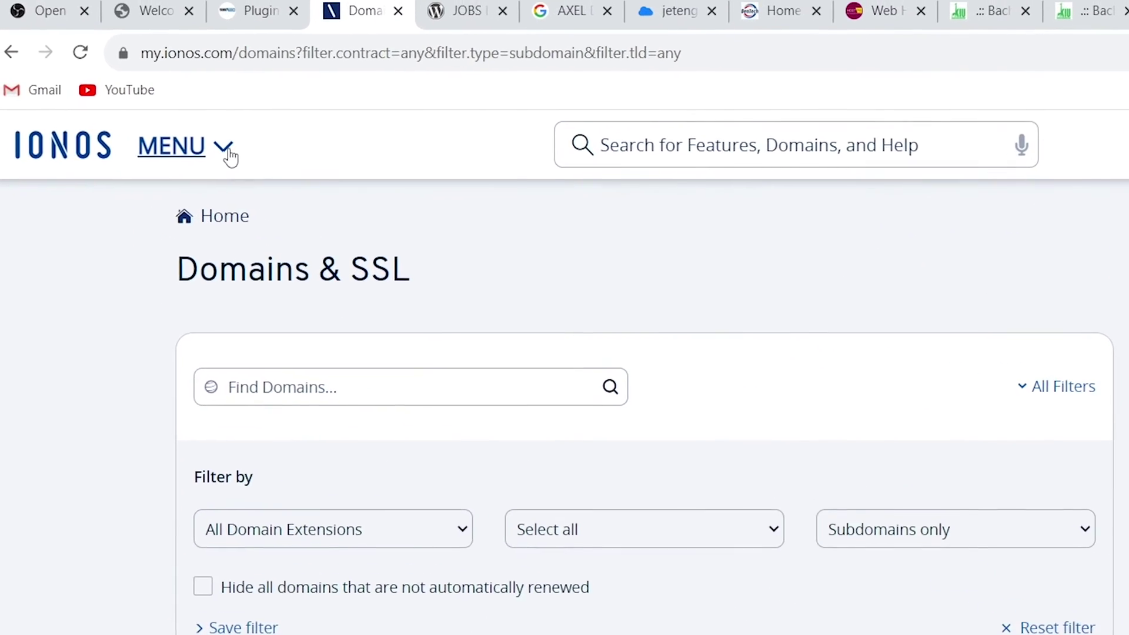
Step: Start a new website project from Websites & Stores and open Popular Open-Source solutions
click(228, 152)
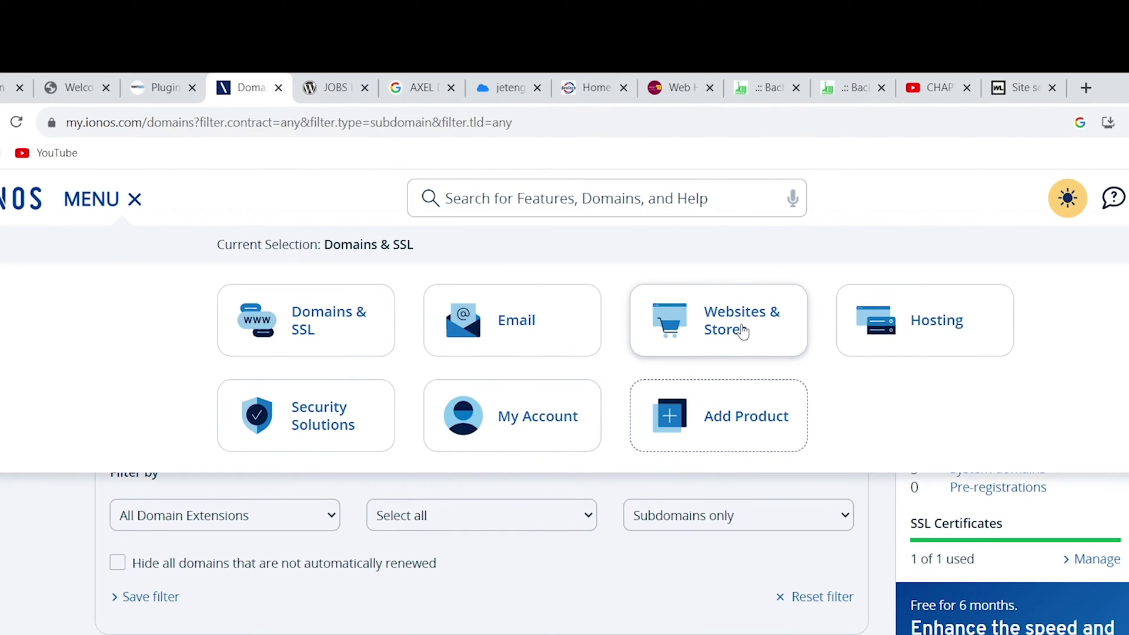
click(746, 354)
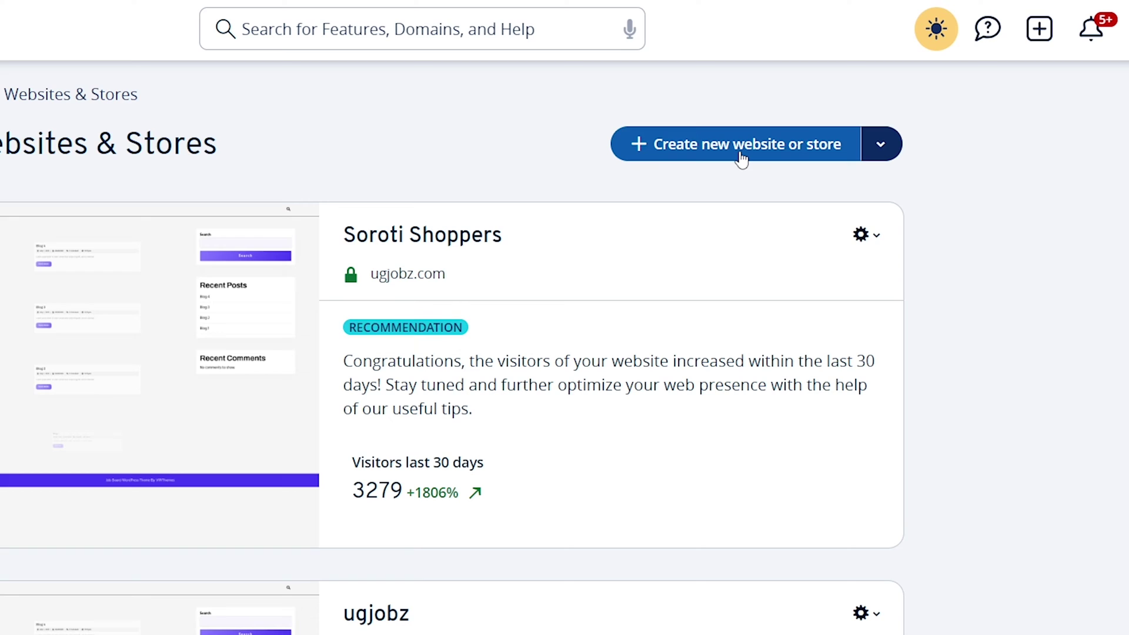
click(771, 151)
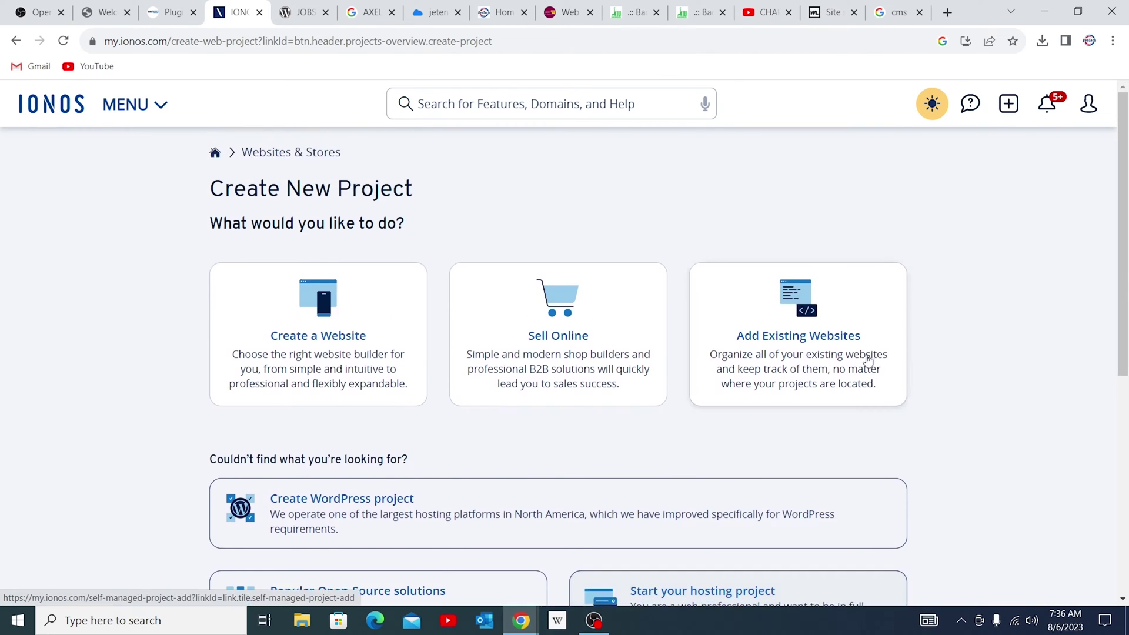
scroll(262, 308, down, 1)
scroll(170, 301, down, 3)
scroll(179, 312, up, 1)
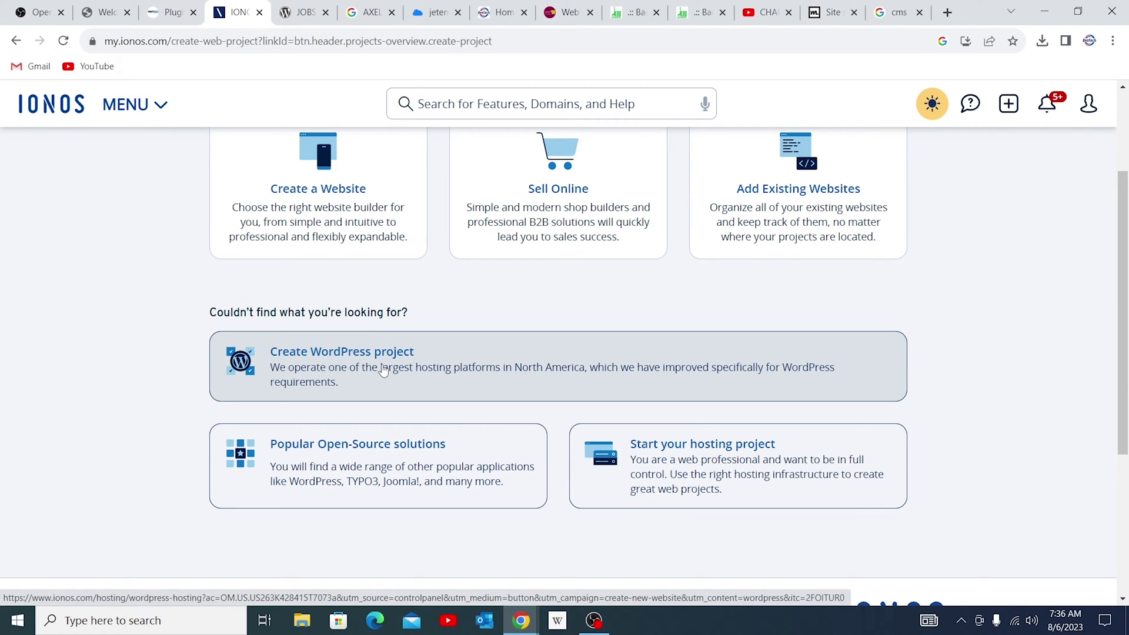
scroll(427, 383, down, 1)
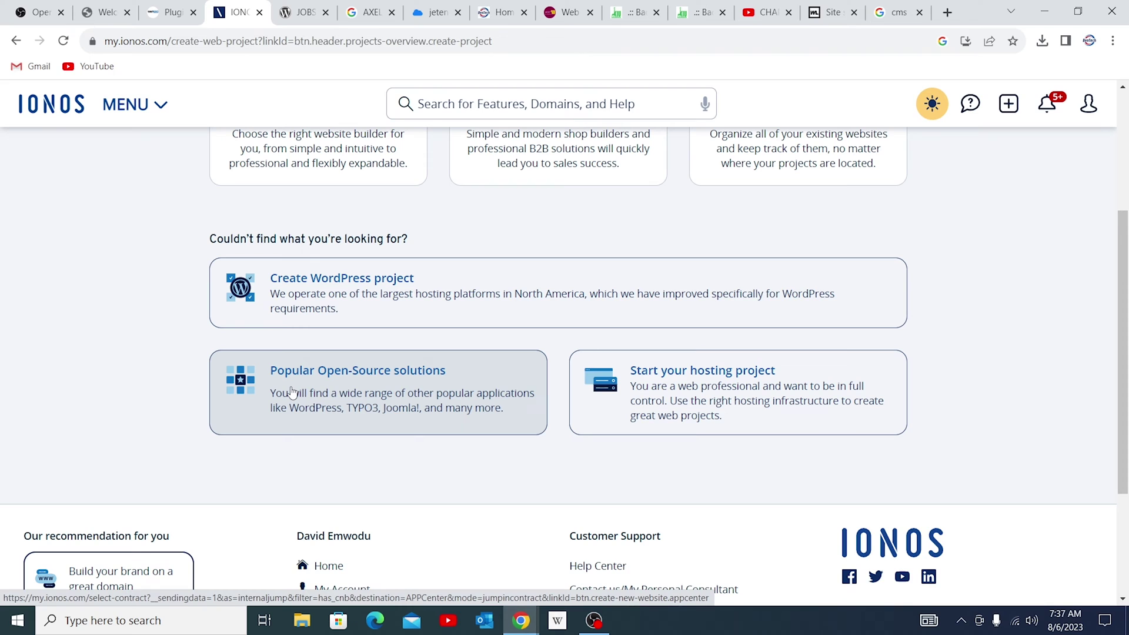
click(293, 392)
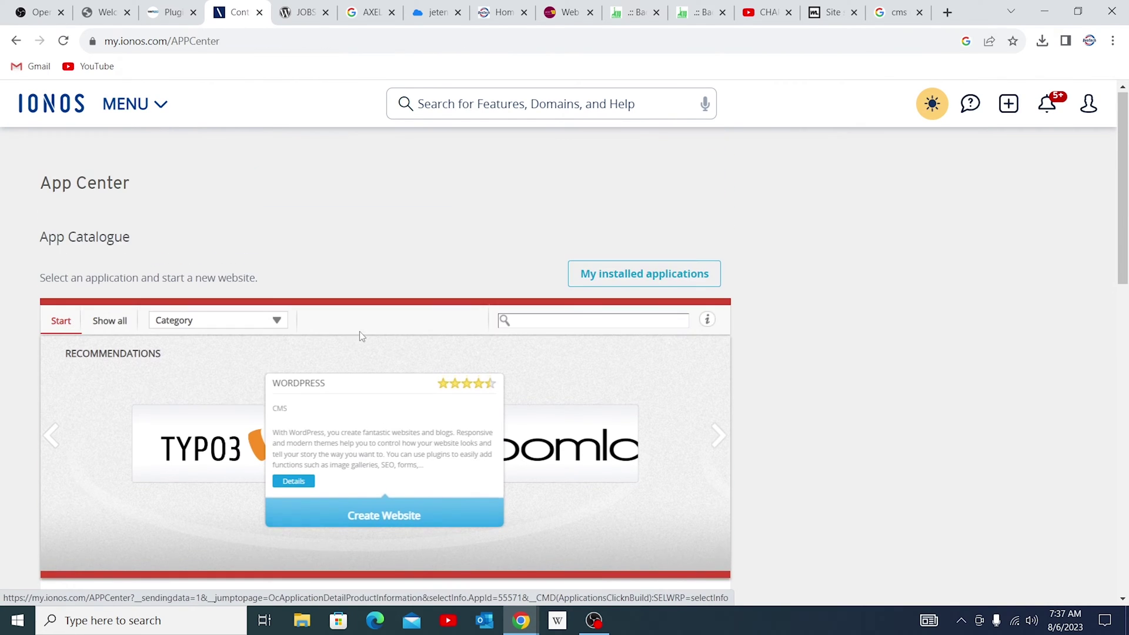
Step: Browse through the recommended applications carousel in the App Center
click(287, 42)
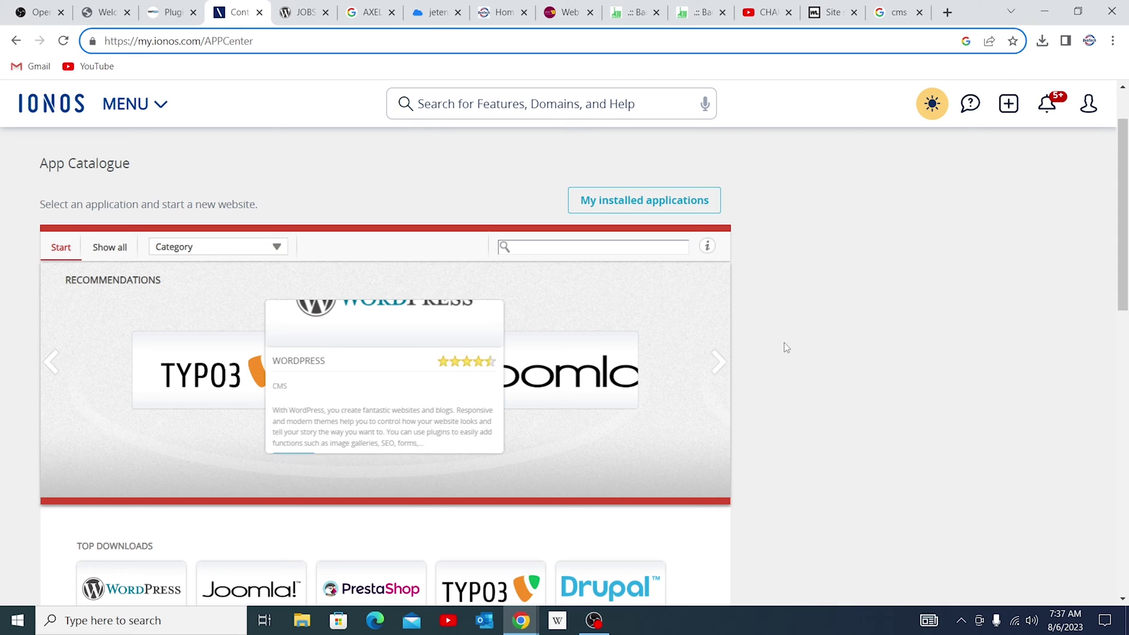
click(727, 370)
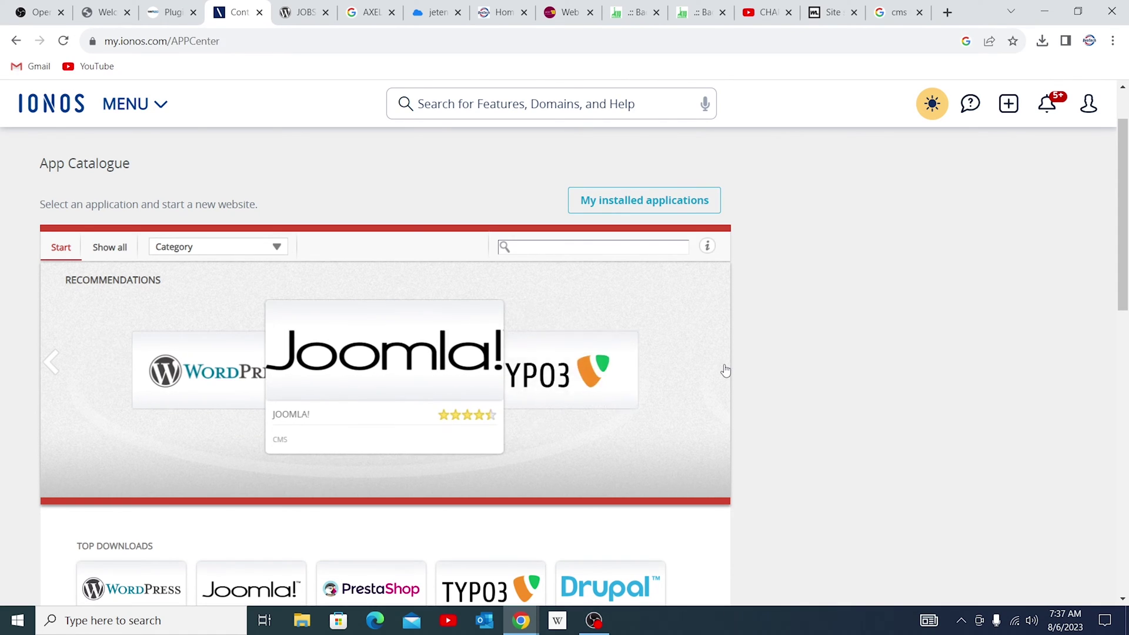
click(727, 369)
click(725, 370)
click(726, 370)
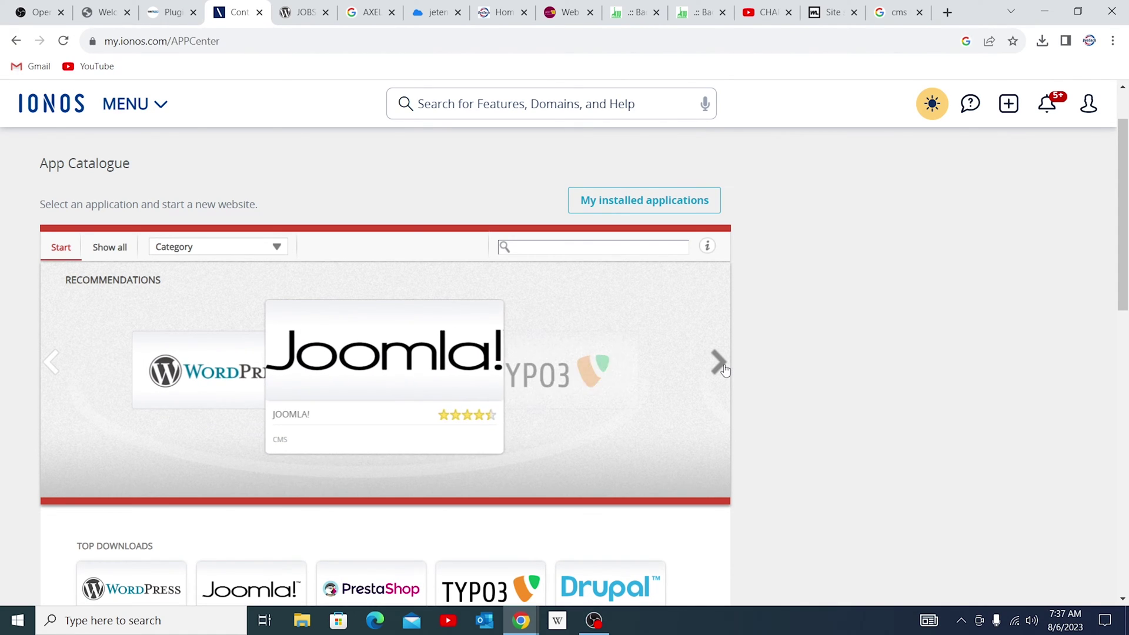
Step: Set the Category filter to CMS and start installing WordPress
click(224, 249)
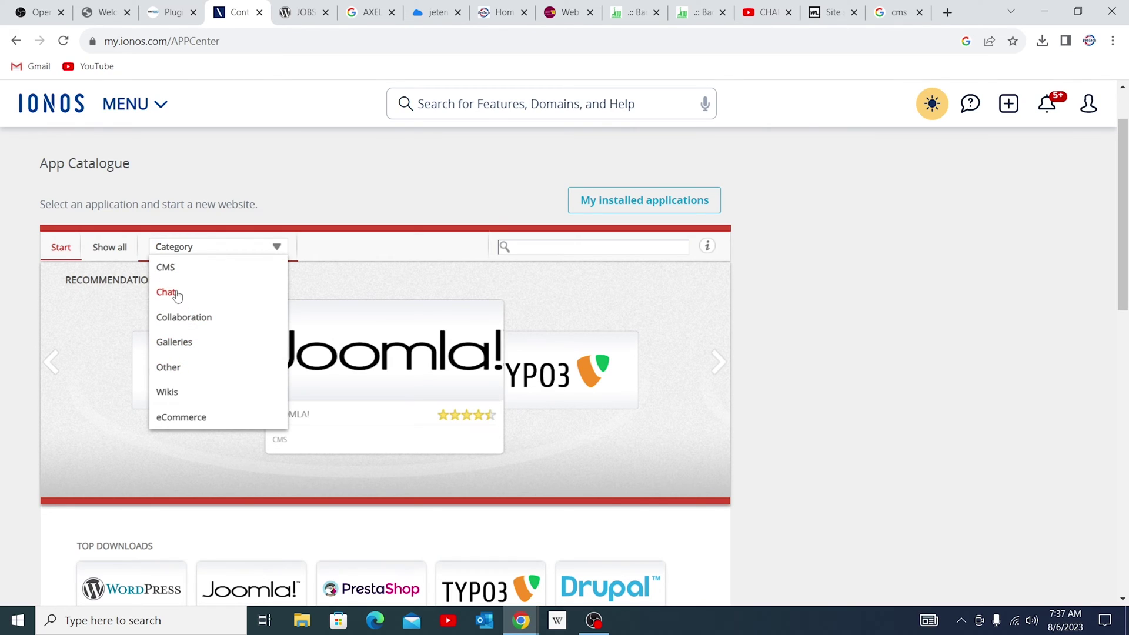
scroll(191, 354, down, 1)
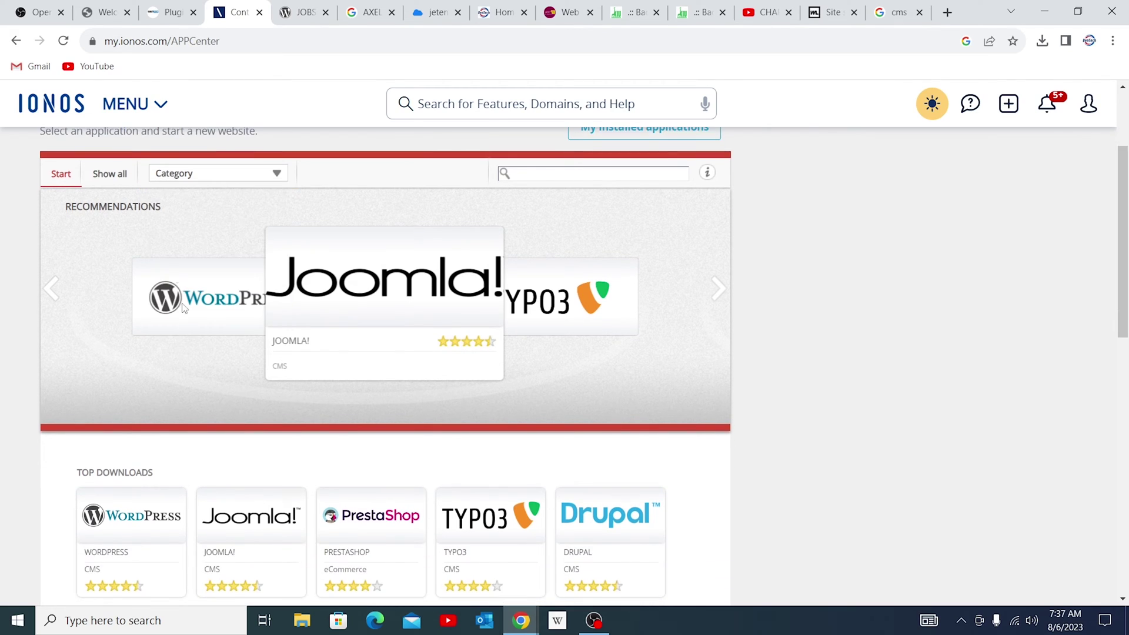
click(190, 186)
click(187, 343)
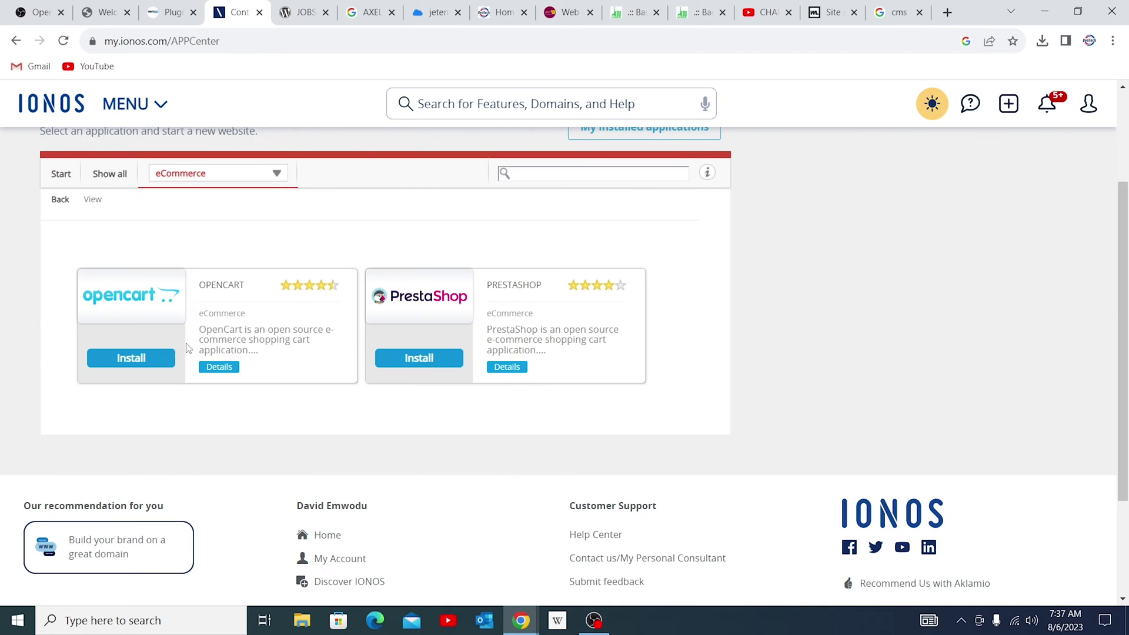
click(215, 177)
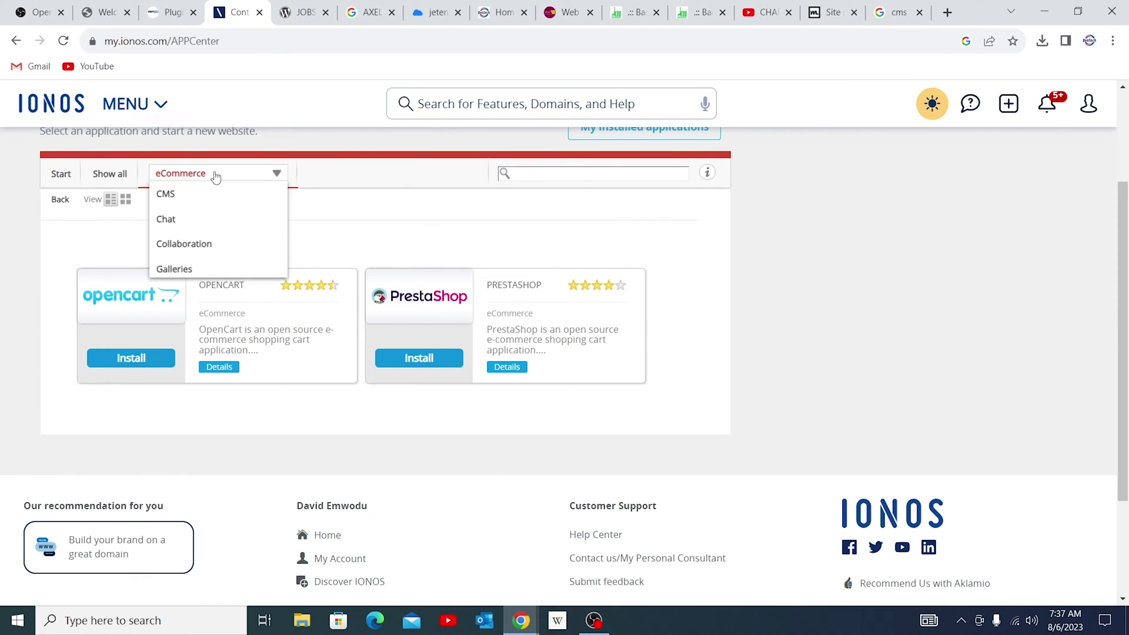
scroll(214, 212, up, 2)
click(207, 330)
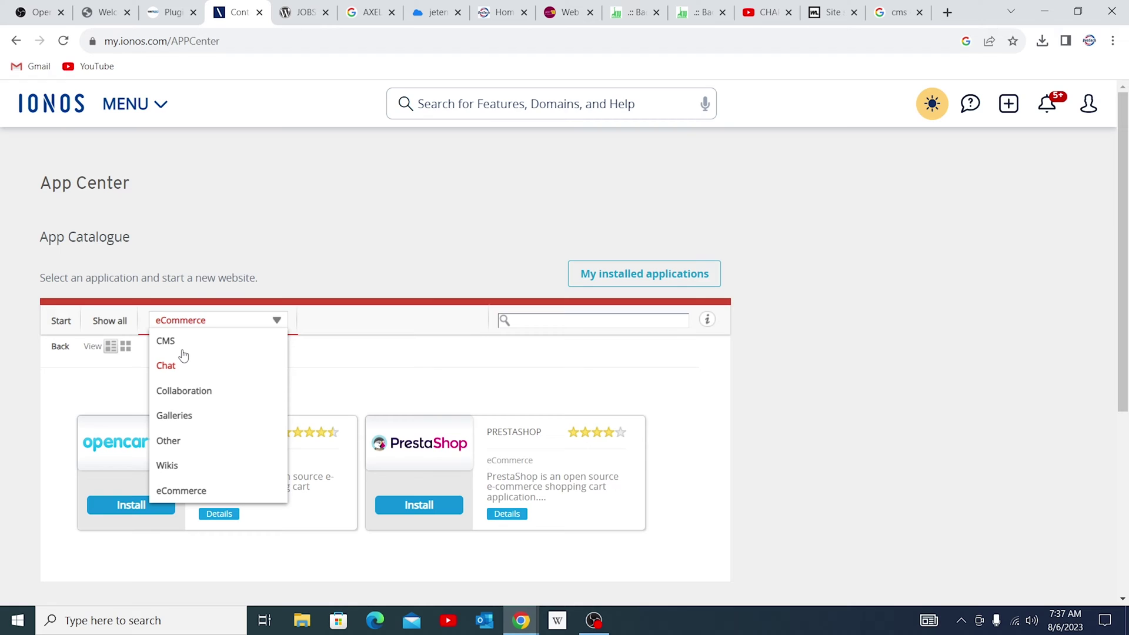
click(182, 343)
scroll(305, 349, down, 1)
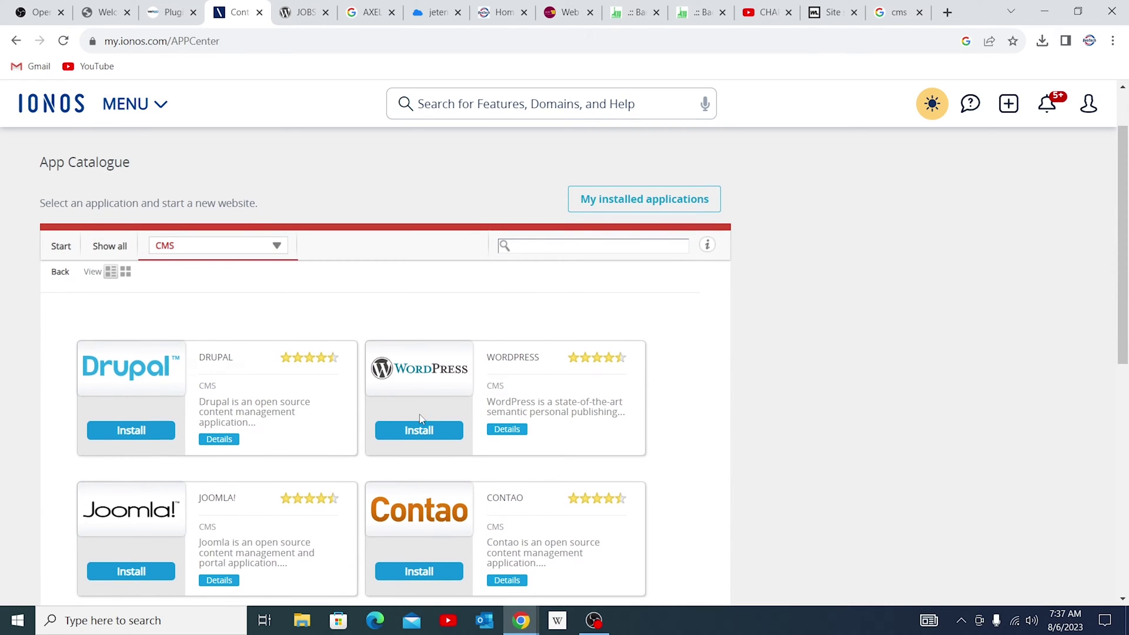
scroll(412, 364, down, 1)
click(414, 359)
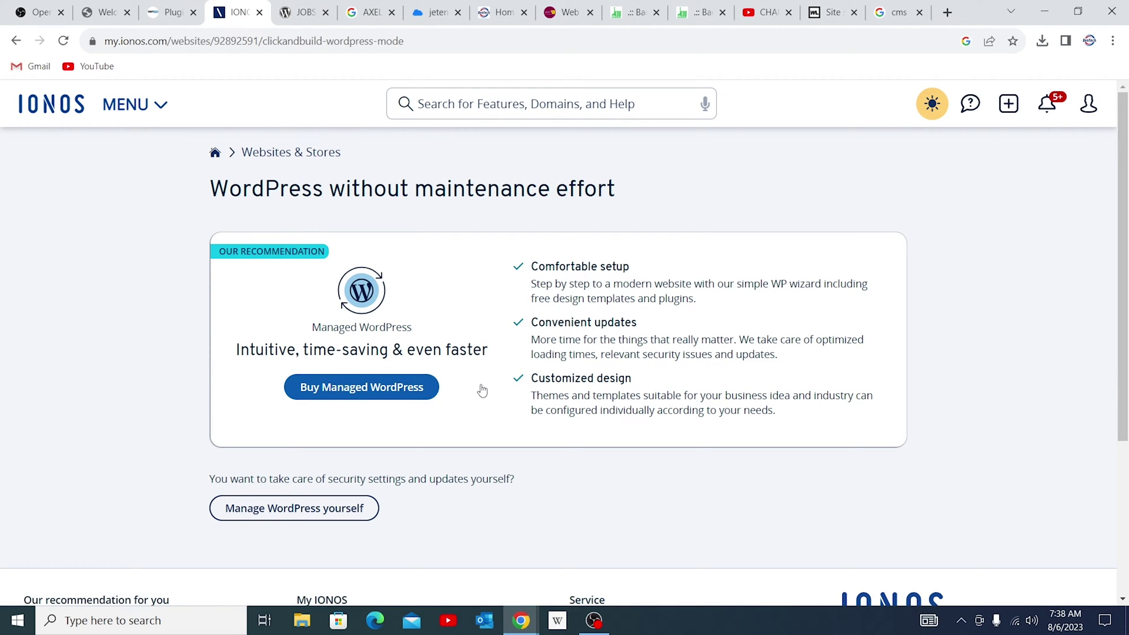
Step: Scroll the WordPress page to compare Buy Managed WordPress with Manage WordPress yourself
scroll(606, 347, down, 3)
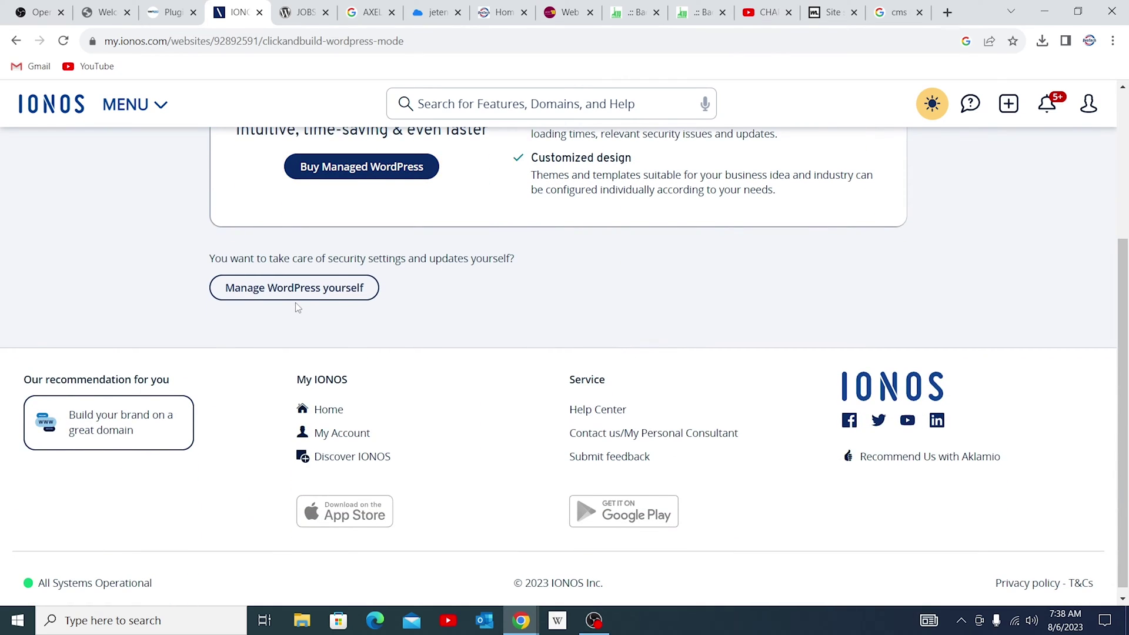
scroll(297, 306, up, 1)
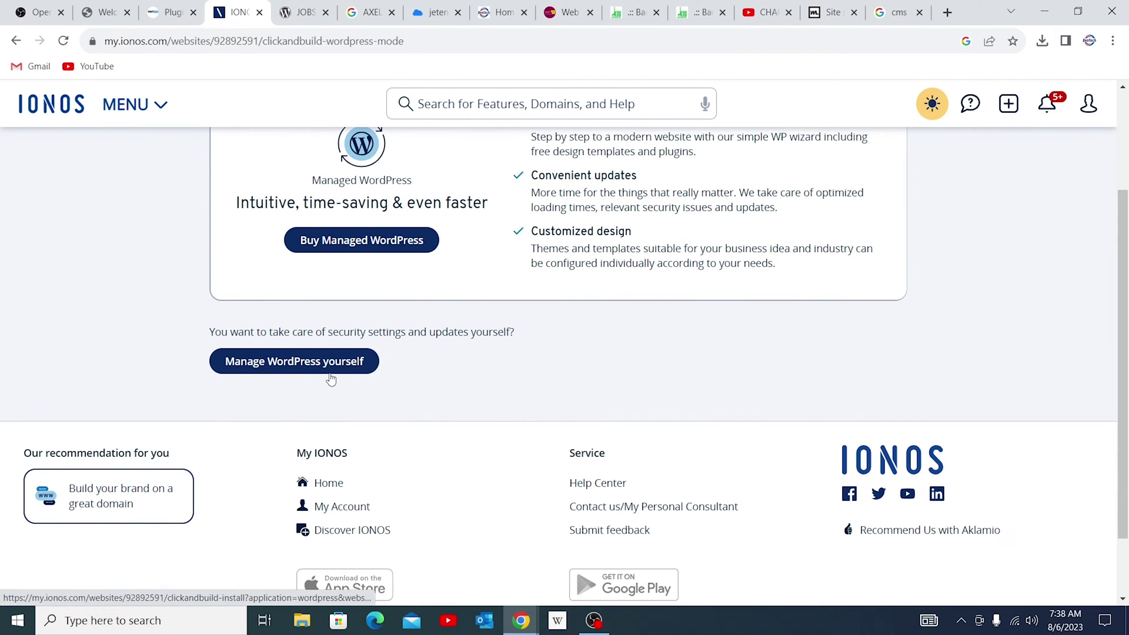
scroll(447, 366, up, 1)
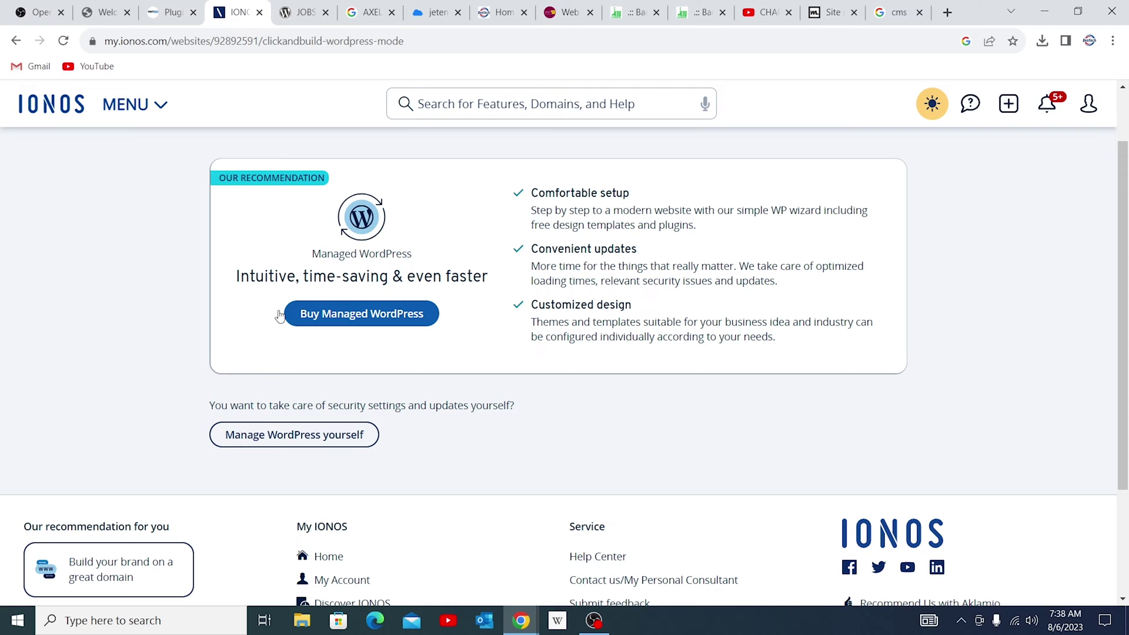
scroll(466, 312, up, 1)
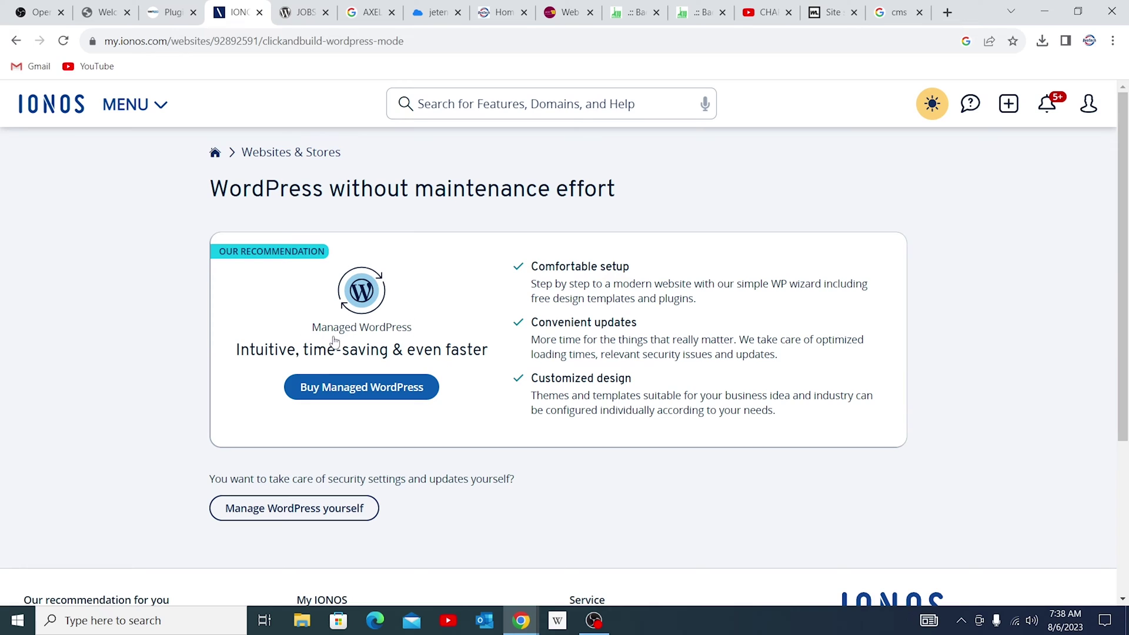
scroll(338, 323, down, 1)
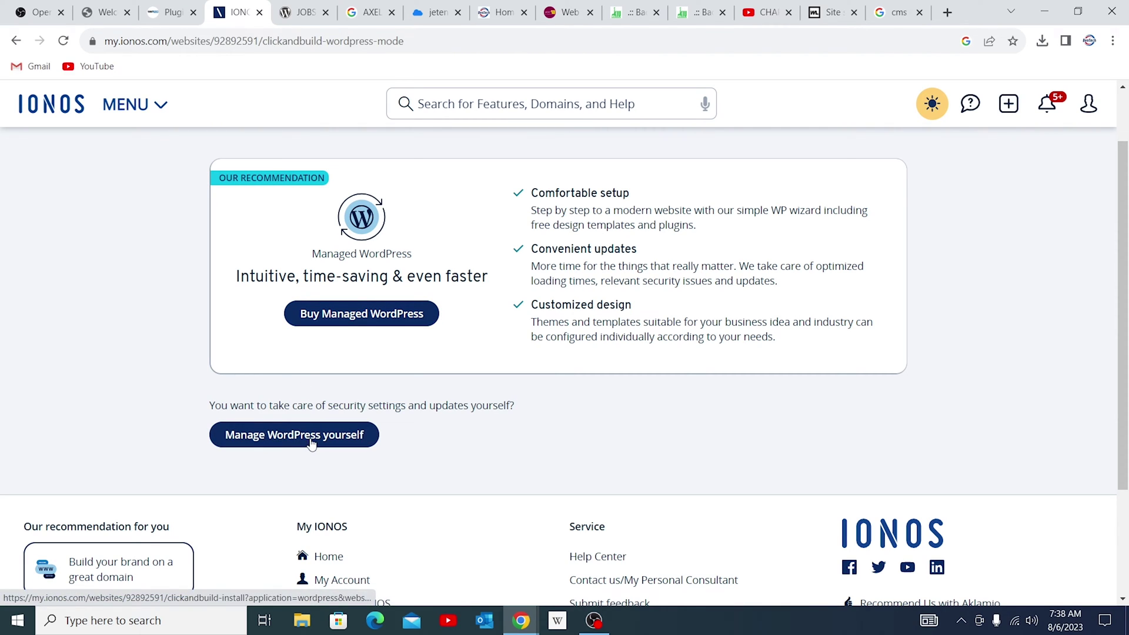
Step: Choose self-managed WordPress and name the project BLOG
click(312, 443)
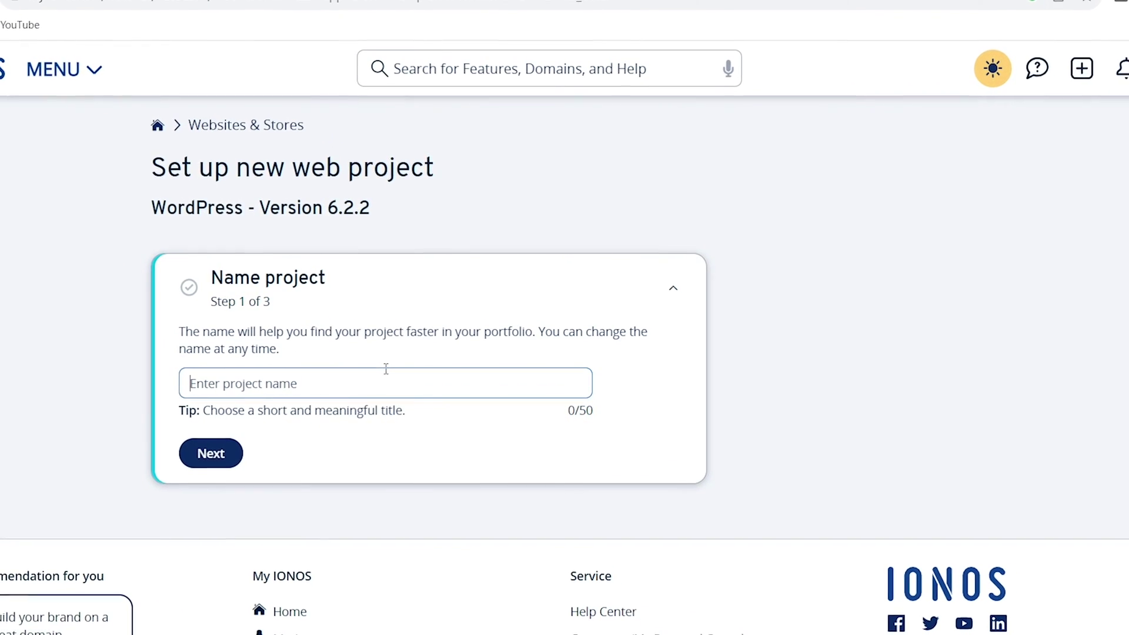
click(388, 369)
text(BL)
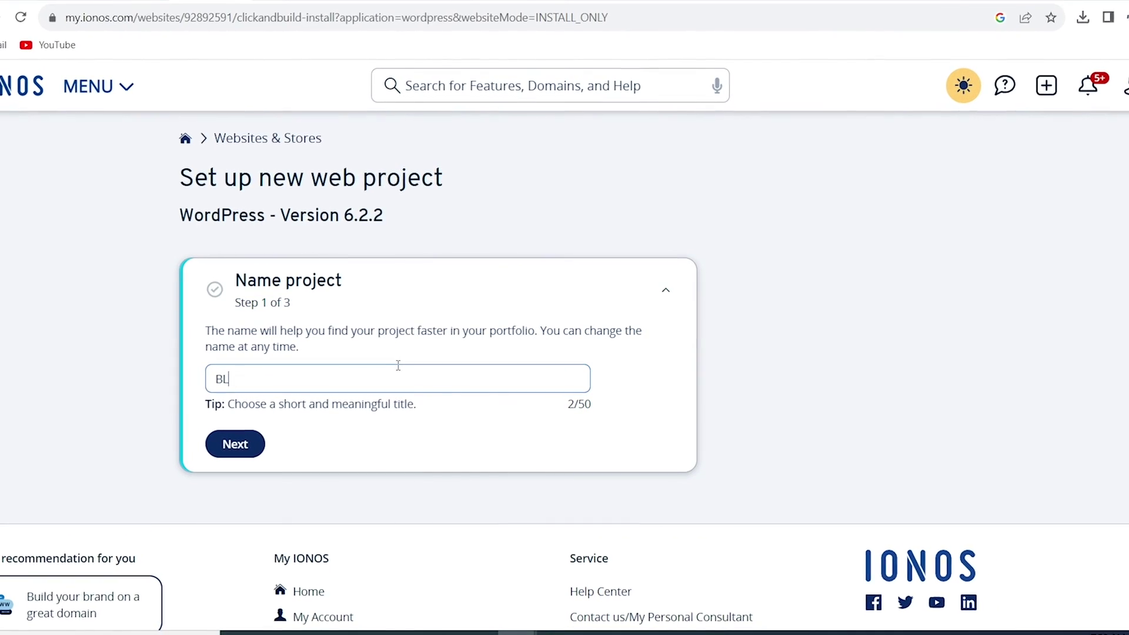
text(OG)
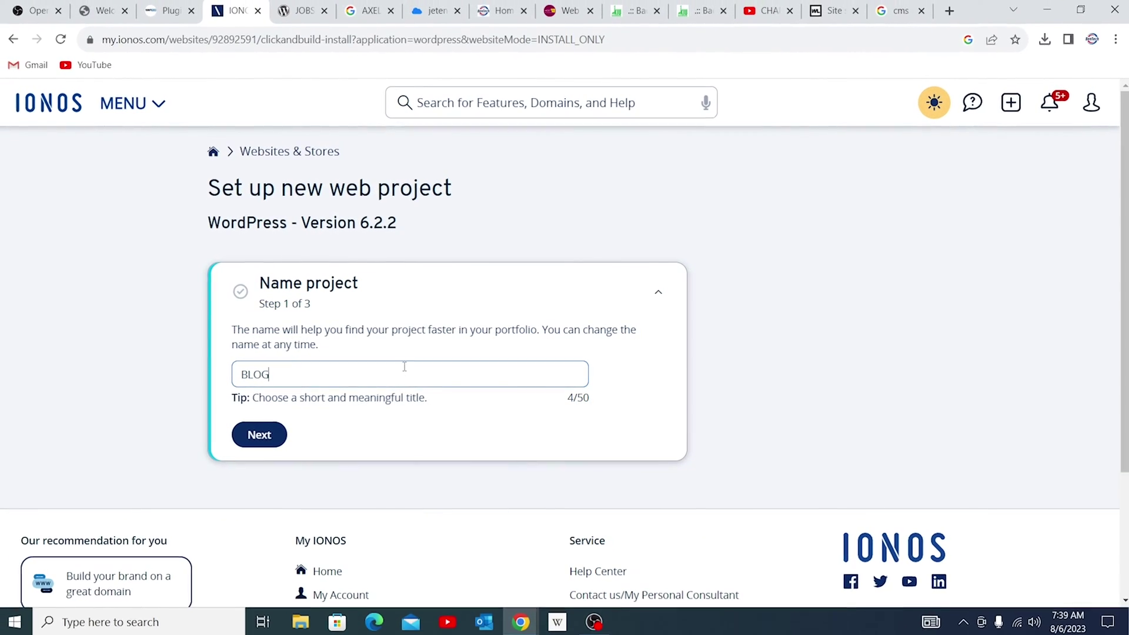
click(271, 434)
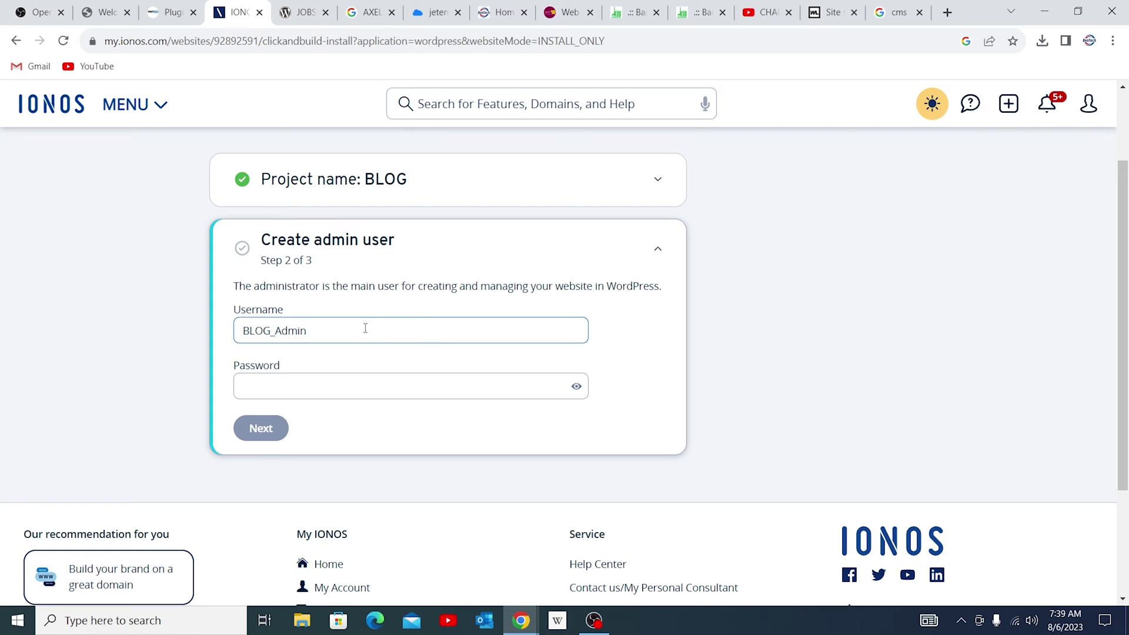
Step: Set the admin user's password and continue to domain selection
click(365, 328)
click(264, 393)
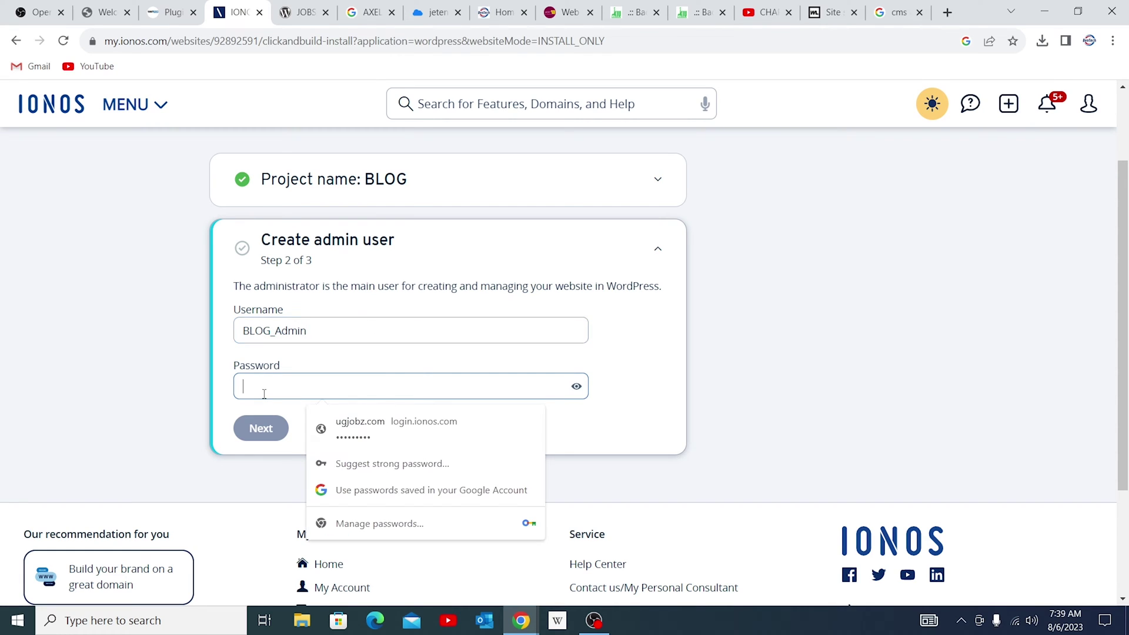
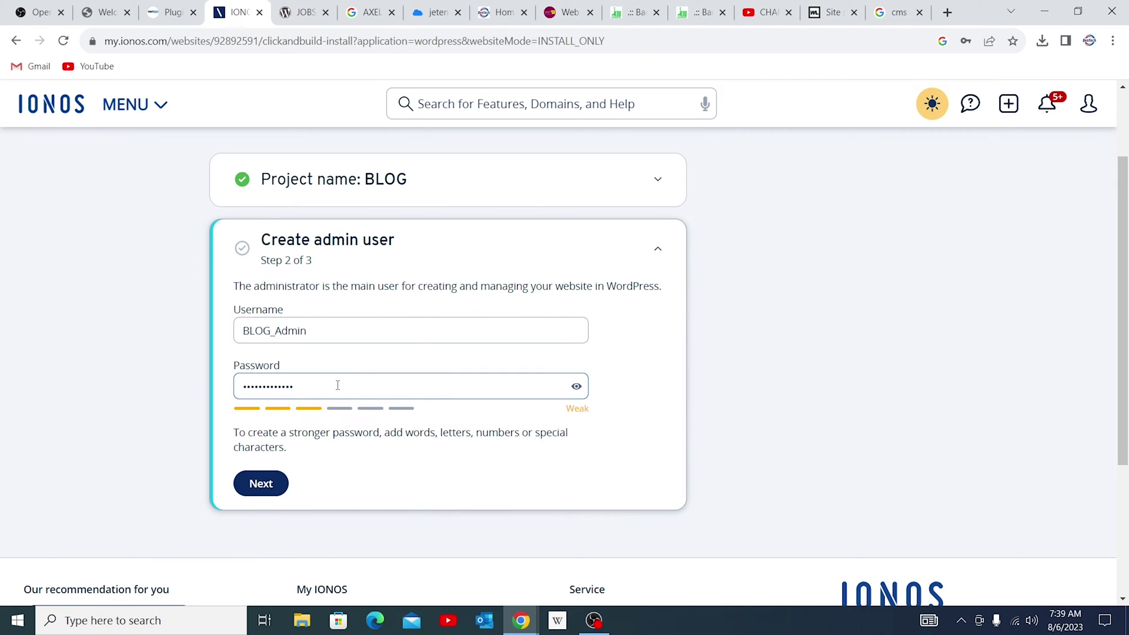
click(577, 386)
key(Return)
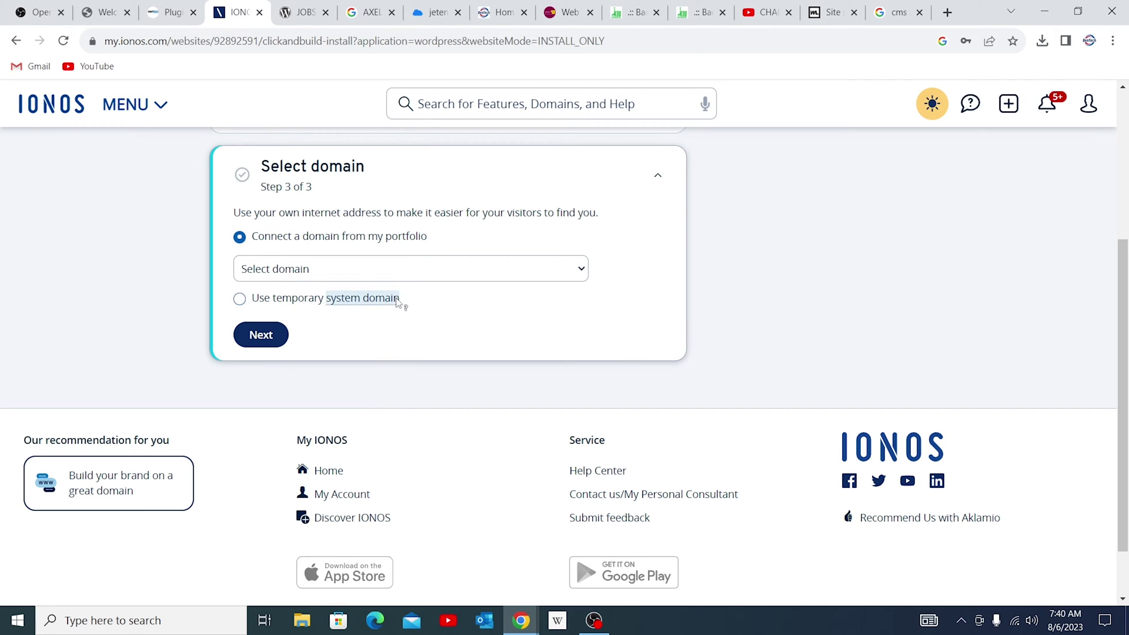
Step: Select blog.ugjobz.com as the site's domain and proceed to the Install WordPress step
click(412, 269)
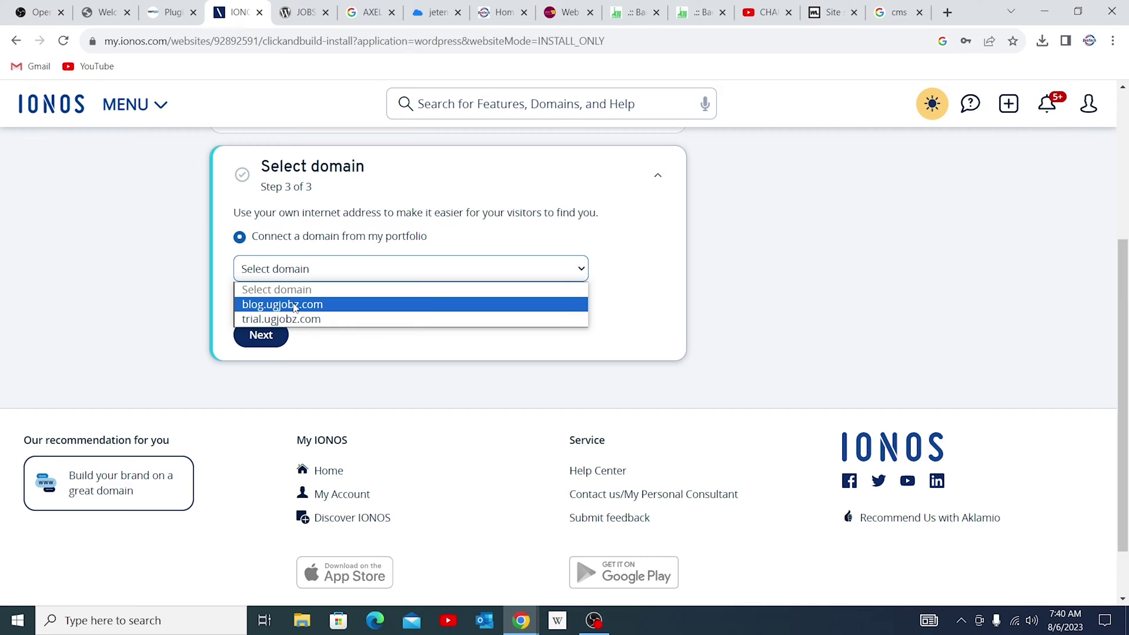
click(294, 308)
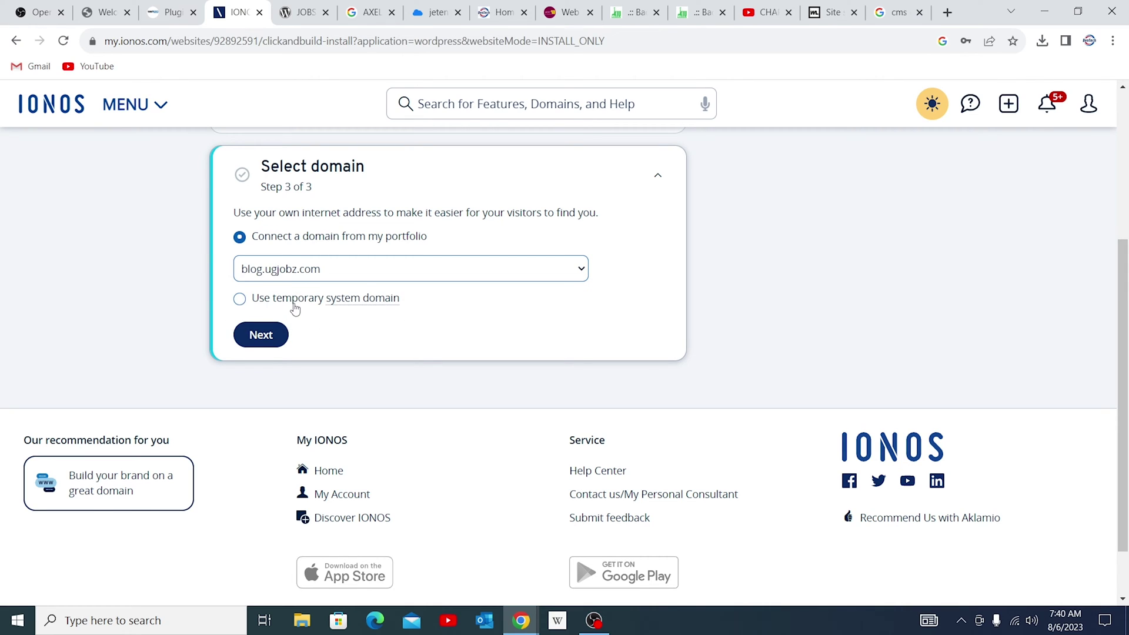
click(262, 339)
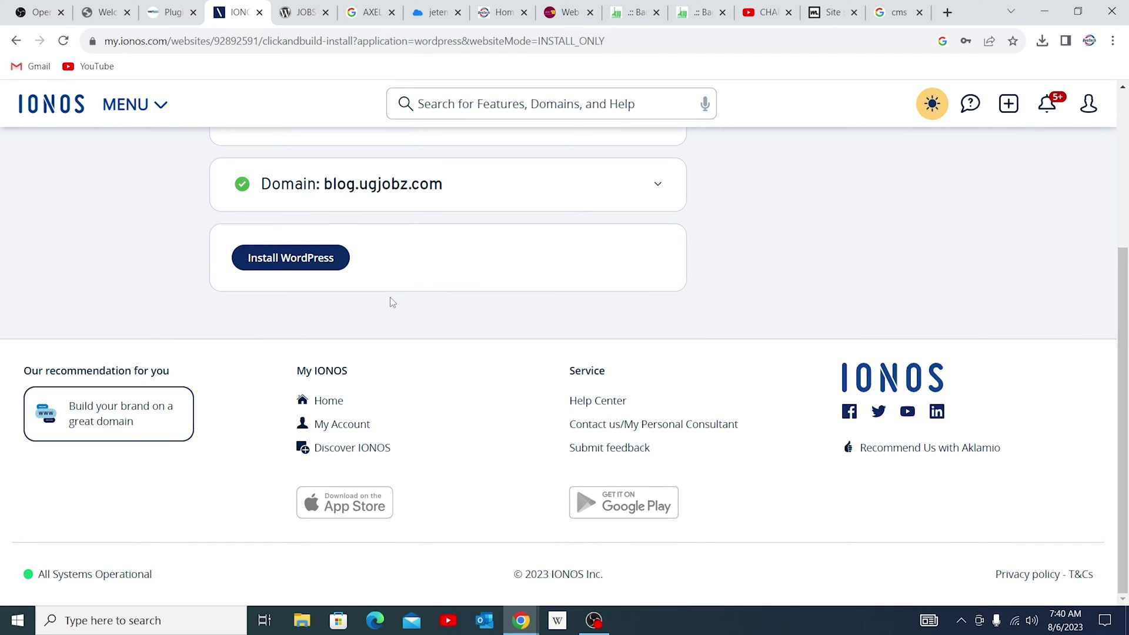
Step: Install WordPress on blog.ugjobz.com and review the published BLOG site page
click(303, 263)
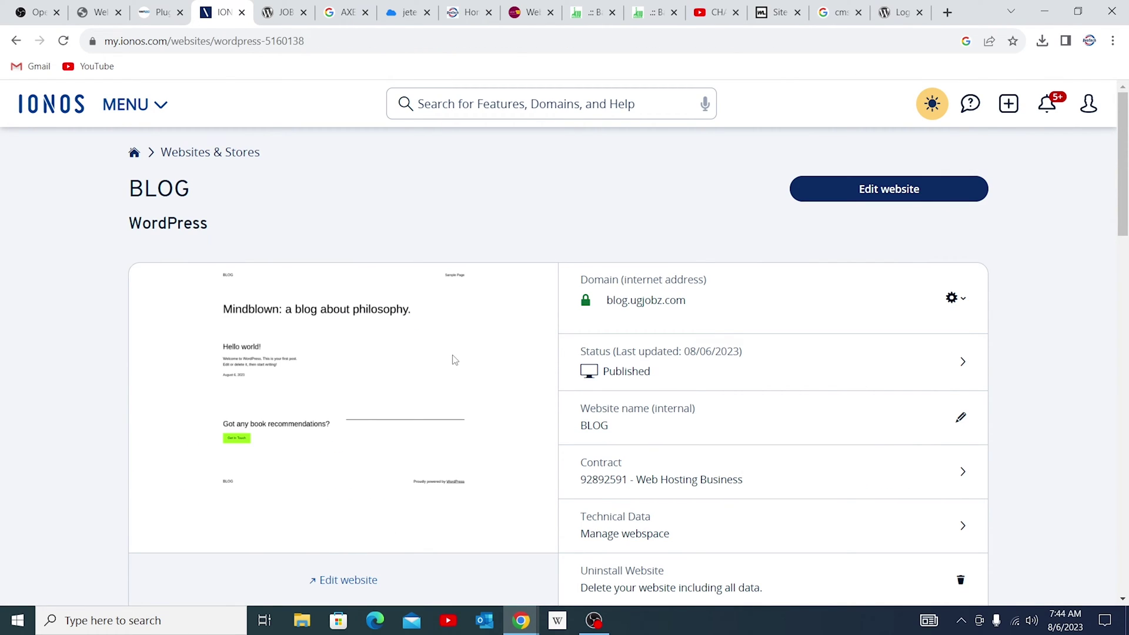
scroll(432, 352, down, 4)
scroll(431, 351, up, 4)
Step: Load the blog.ugjobz.com front page in a fresh tab
click(919, 12)
click(948, 12)
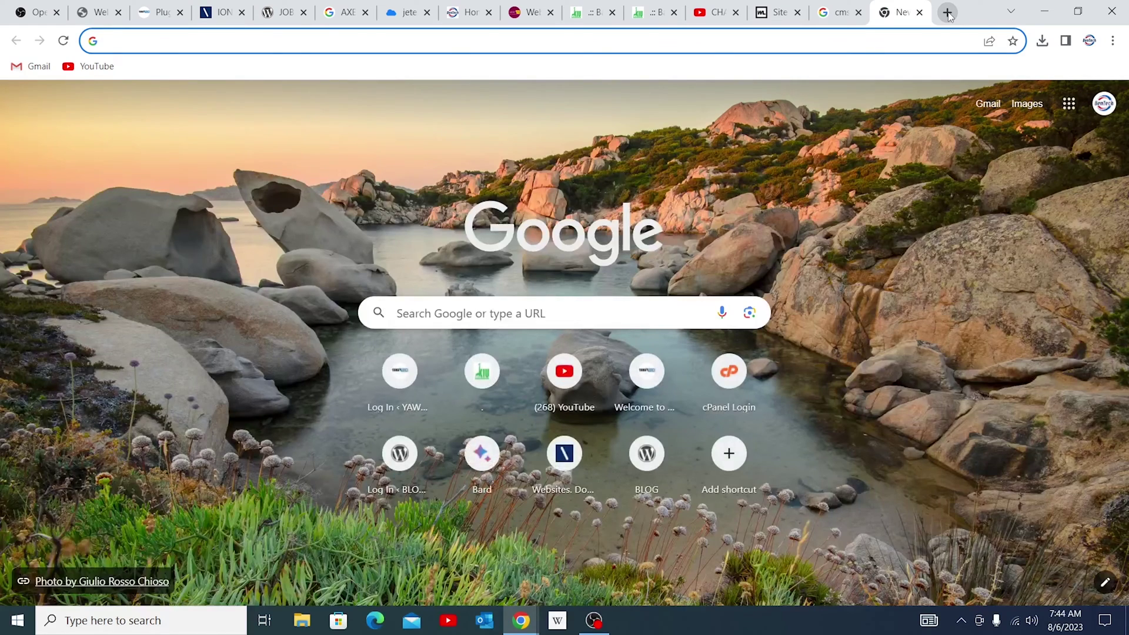
text(blog.ugjobz.com)
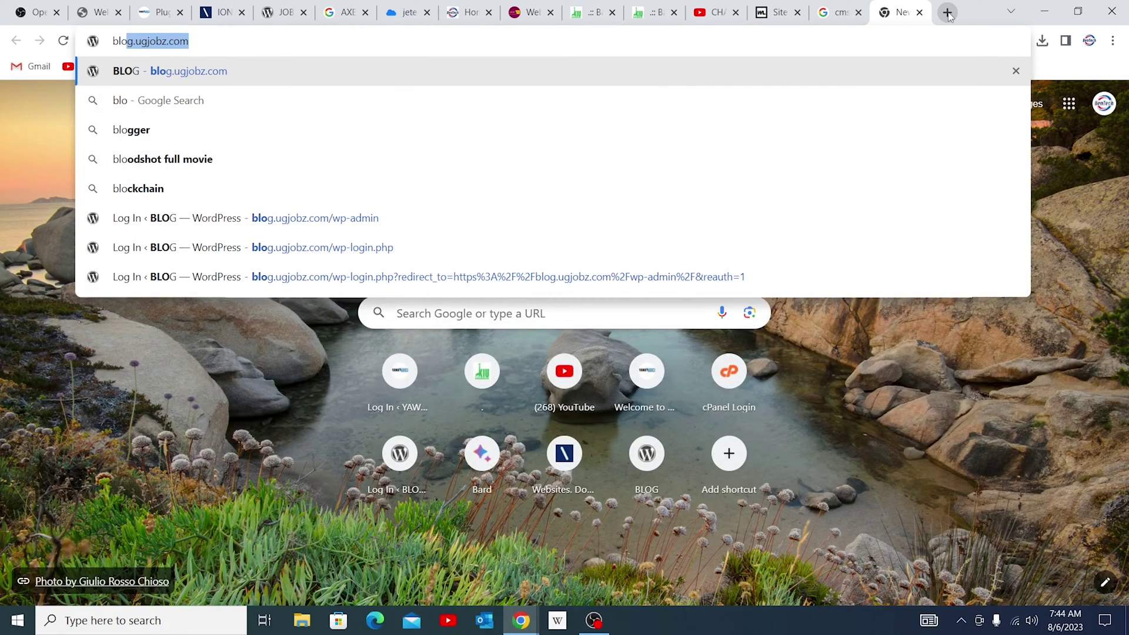
key(Return)
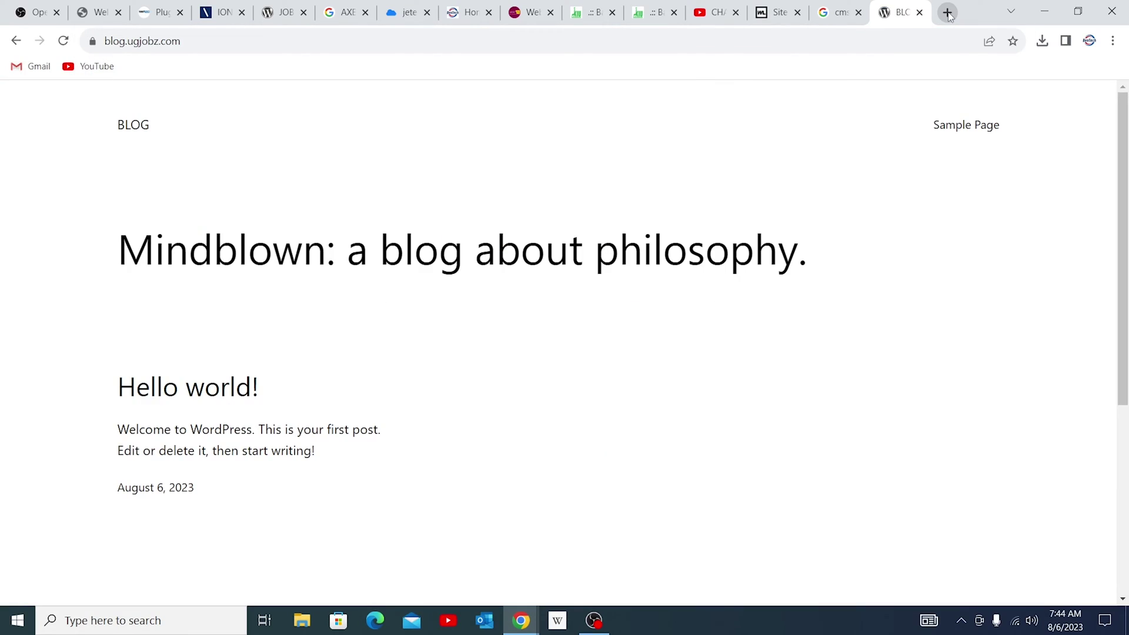
Step: Go to blog.ugjobz.com/wp-admin to reach the WordPress login page
click(218, 40)
click(246, 41)
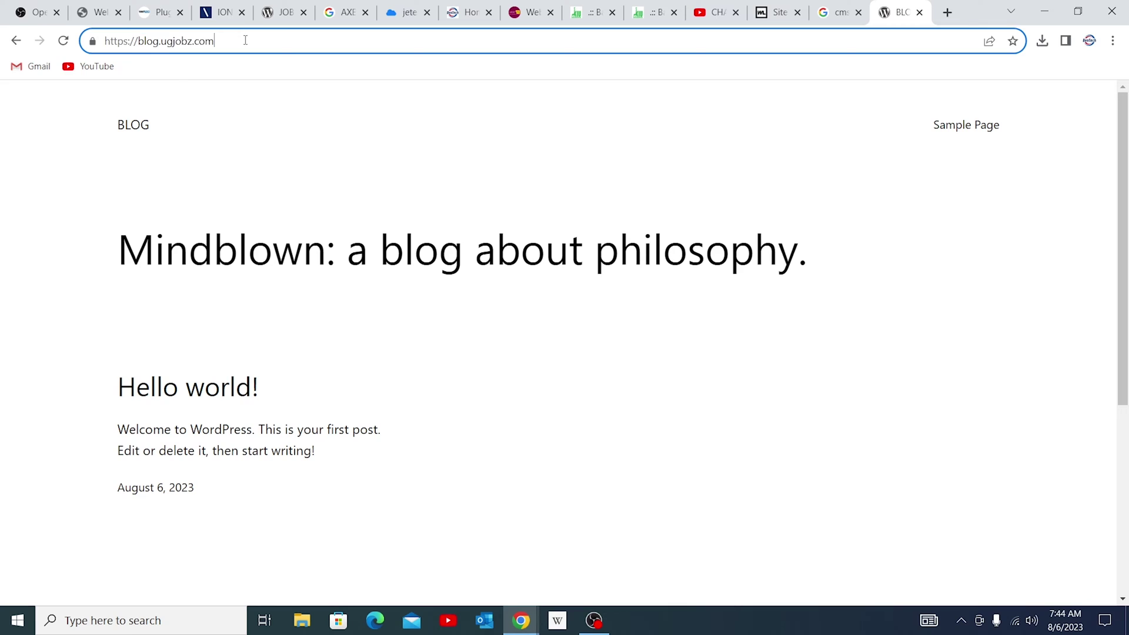
text(/wp-admin)
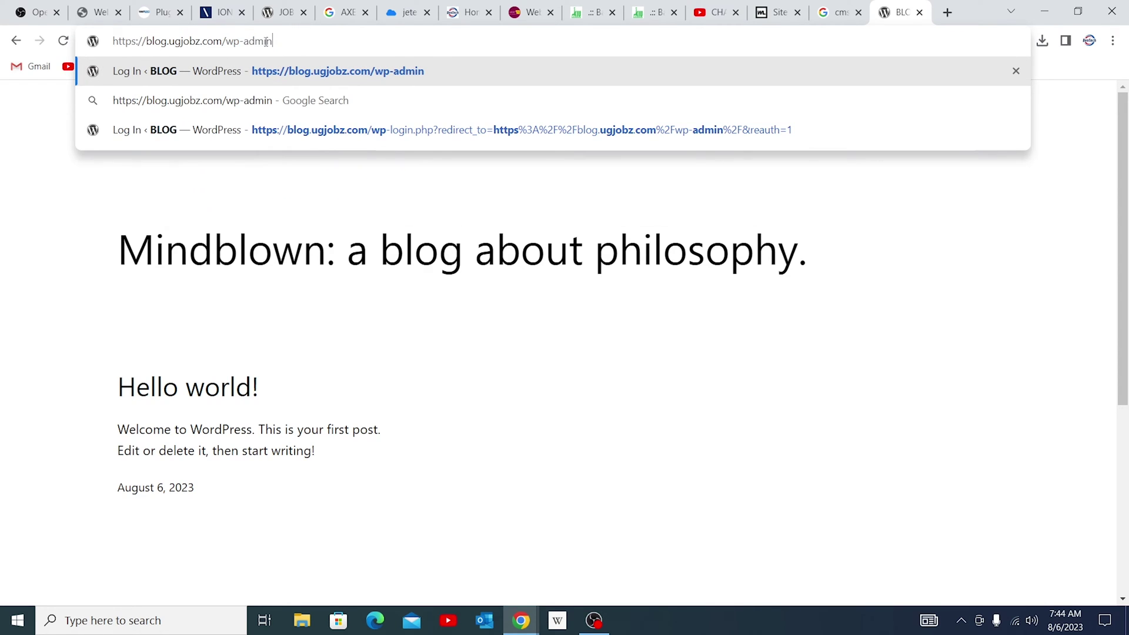
key(Return)
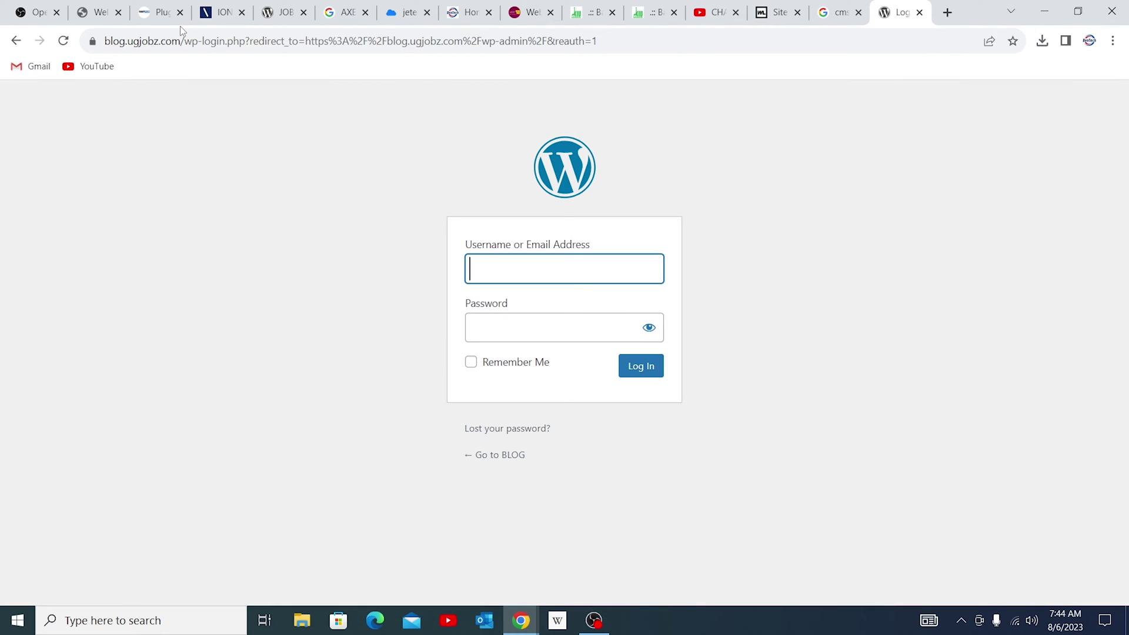
Step: From the IONOS BLOG overview, use Edit website to reach the blog.ugjobz.com WordPress login form
click(224, 10)
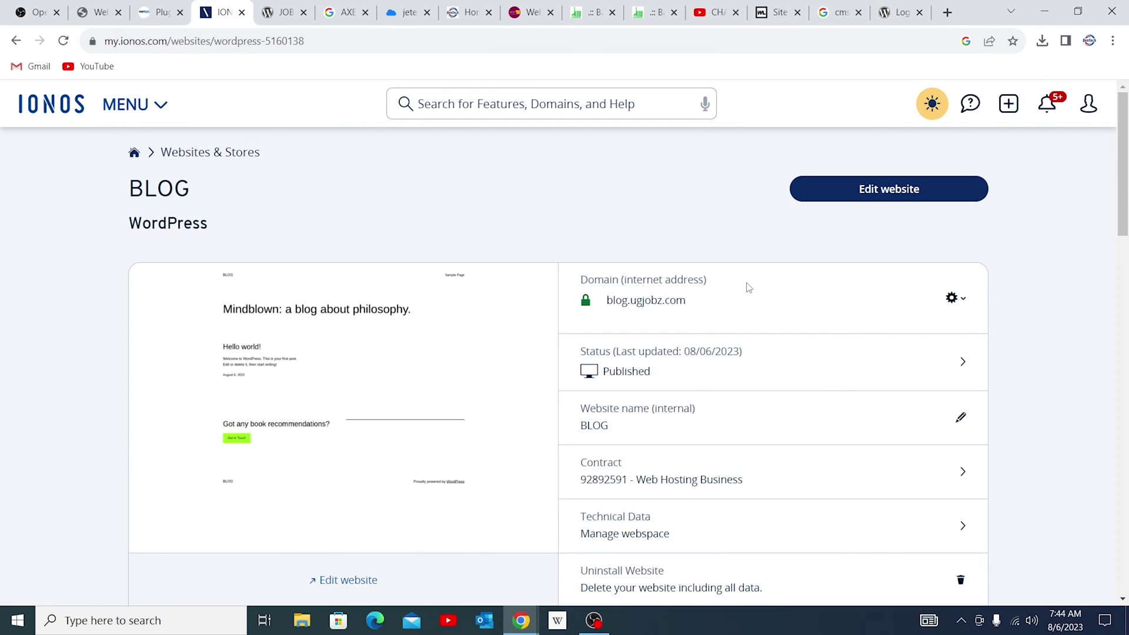
scroll(682, 300, down, 3)
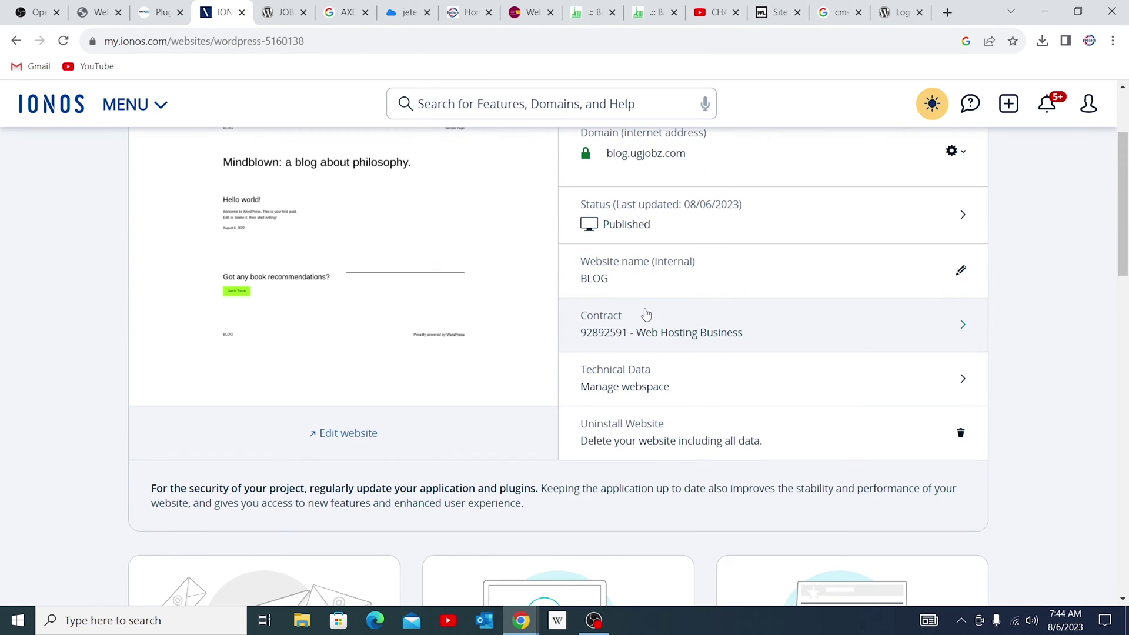
scroll(641, 323, down, 2)
scroll(639, 326, up, 5)
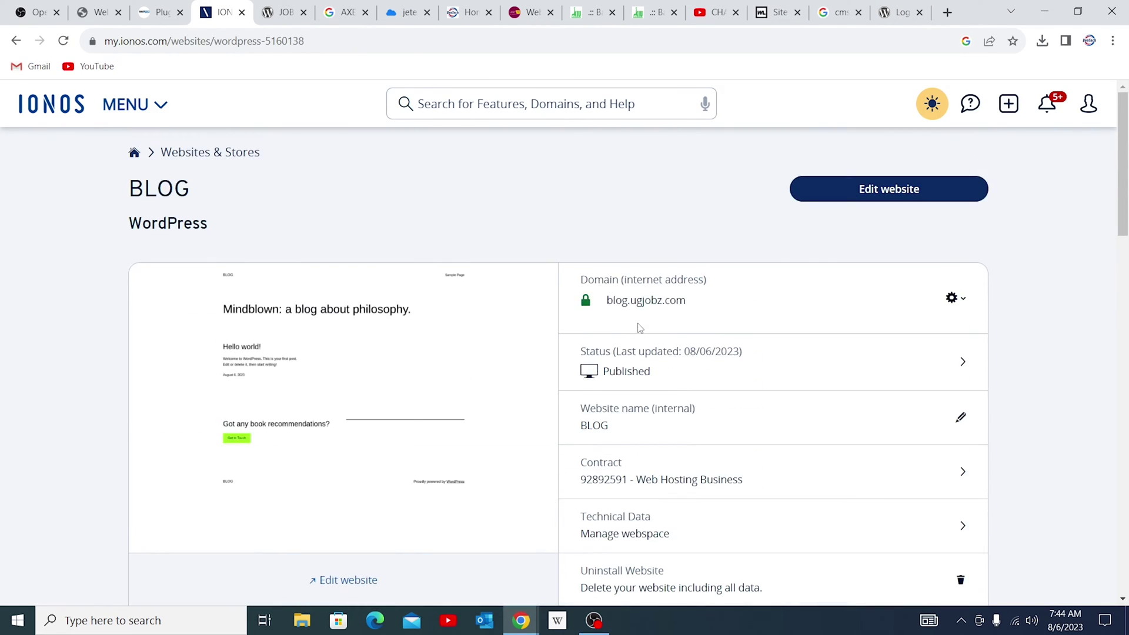
click(894, 194)
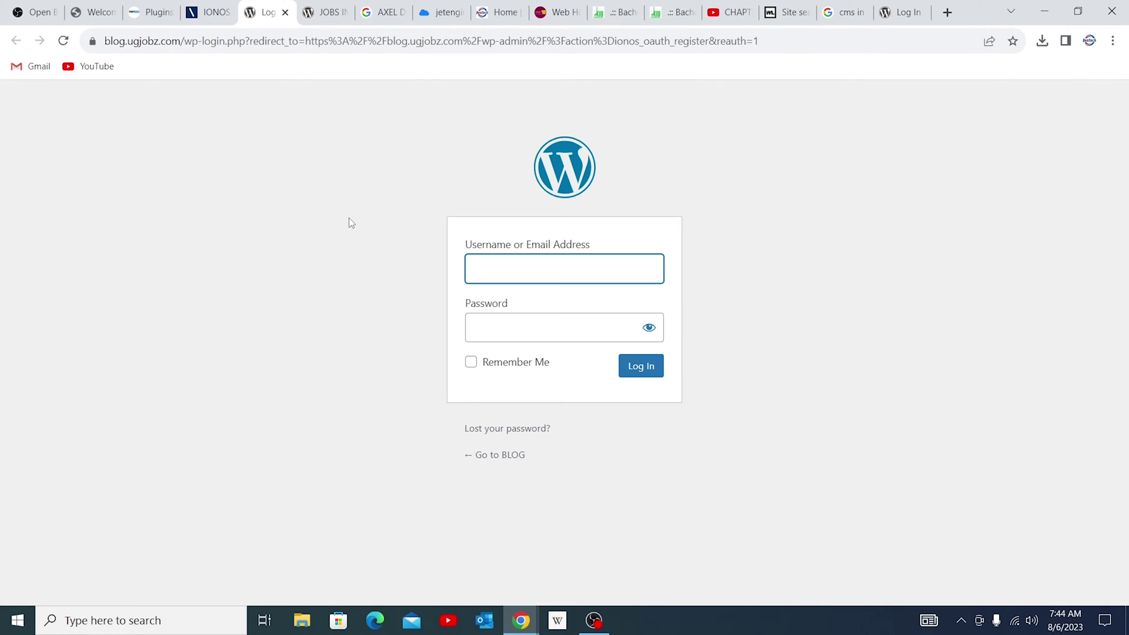
click(562, 275)
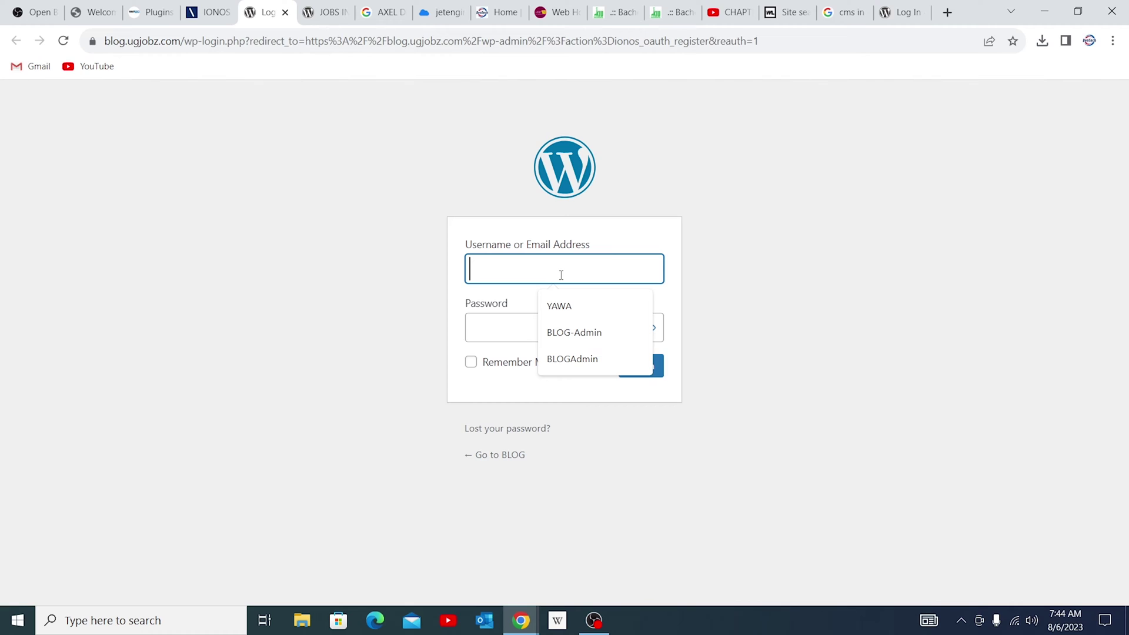
Step: Sign in with the autofilled admin username, replacing its hyphen with an underscore, plus the pasted password
click(574, 332)
click(520, 271)
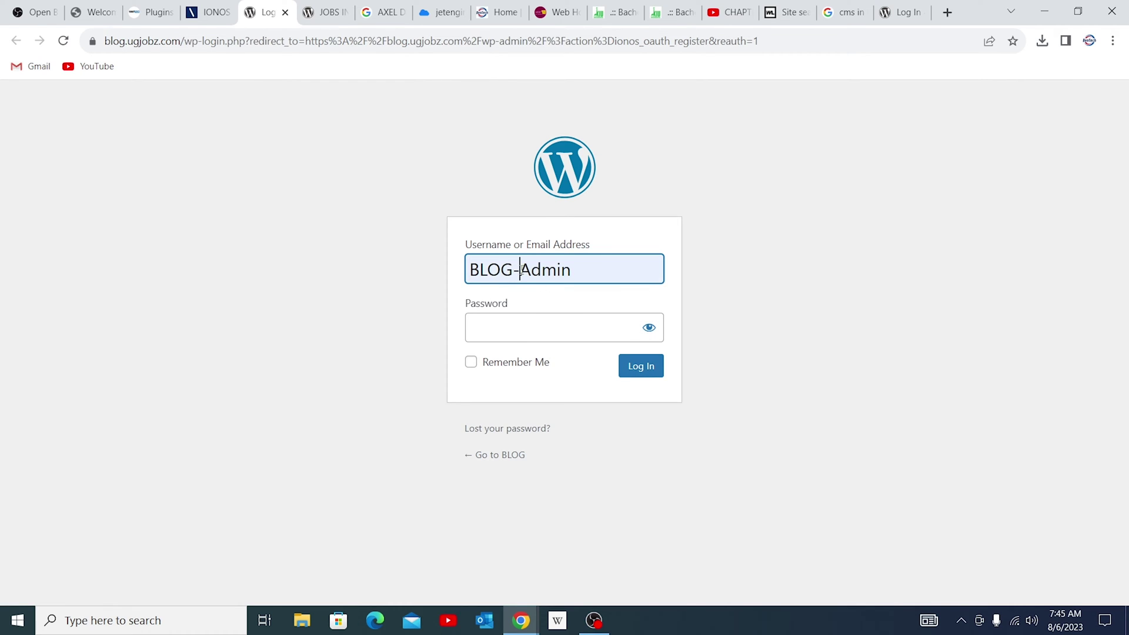
drag(520, 271, 515, 271)
text(_)
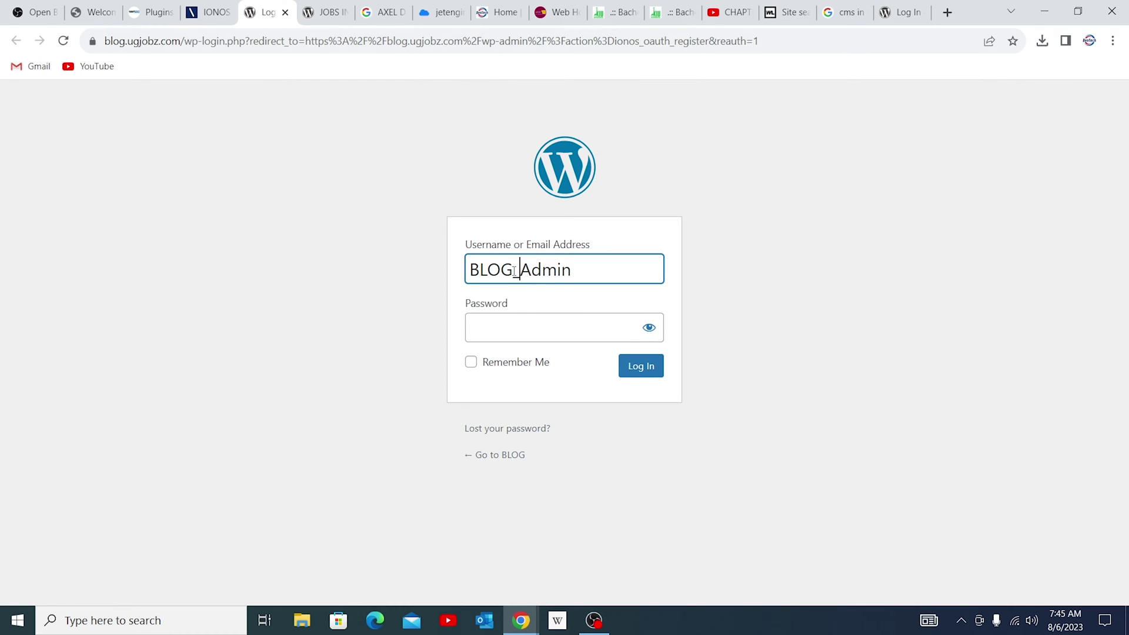
click(510, 326)
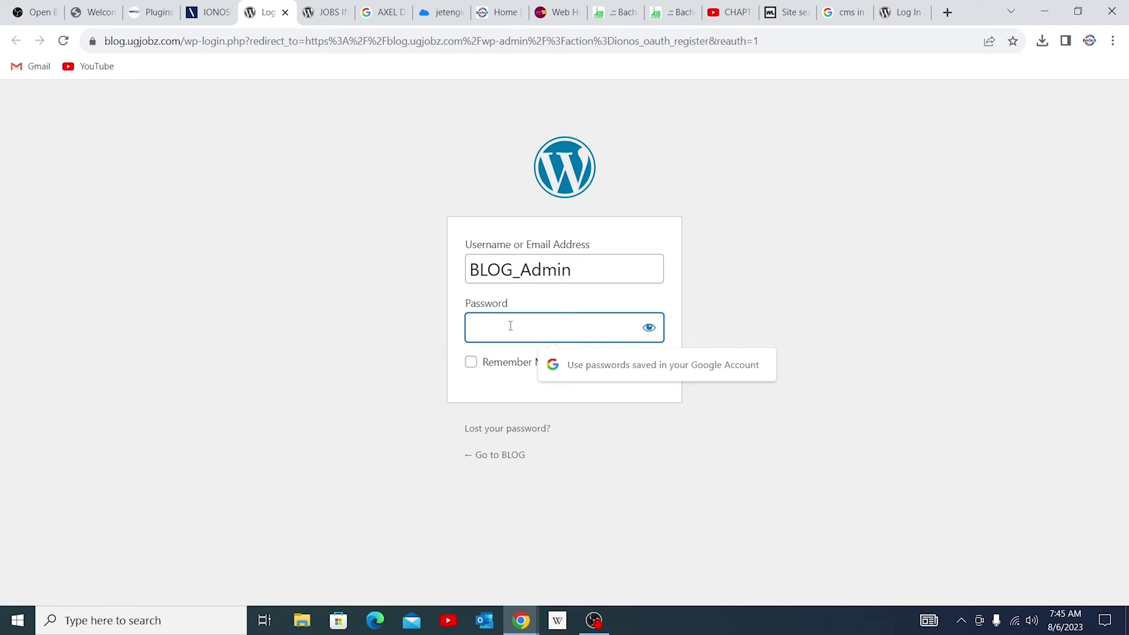
key(ctrl+v)
key(Return)
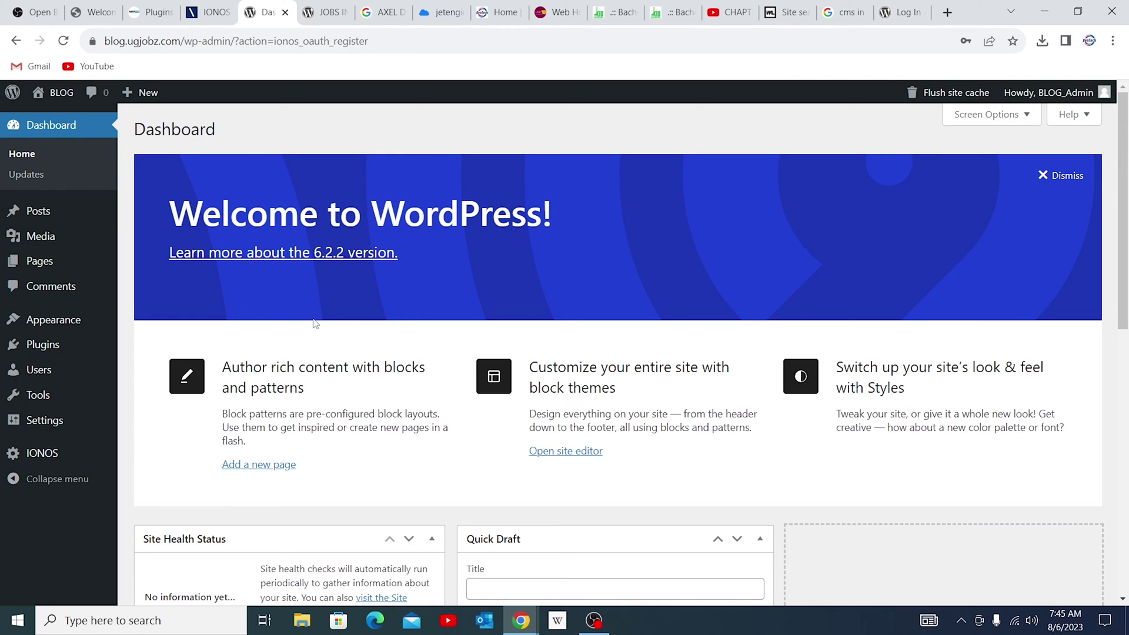
Step: In Screen Options, uncheck Welcome, Events and News, Quick Draft, Activity, At a Glance and Site Health
scroll(945, 256, down, 2)
scroll(945, 257, up, 2)
click(1000, 115)
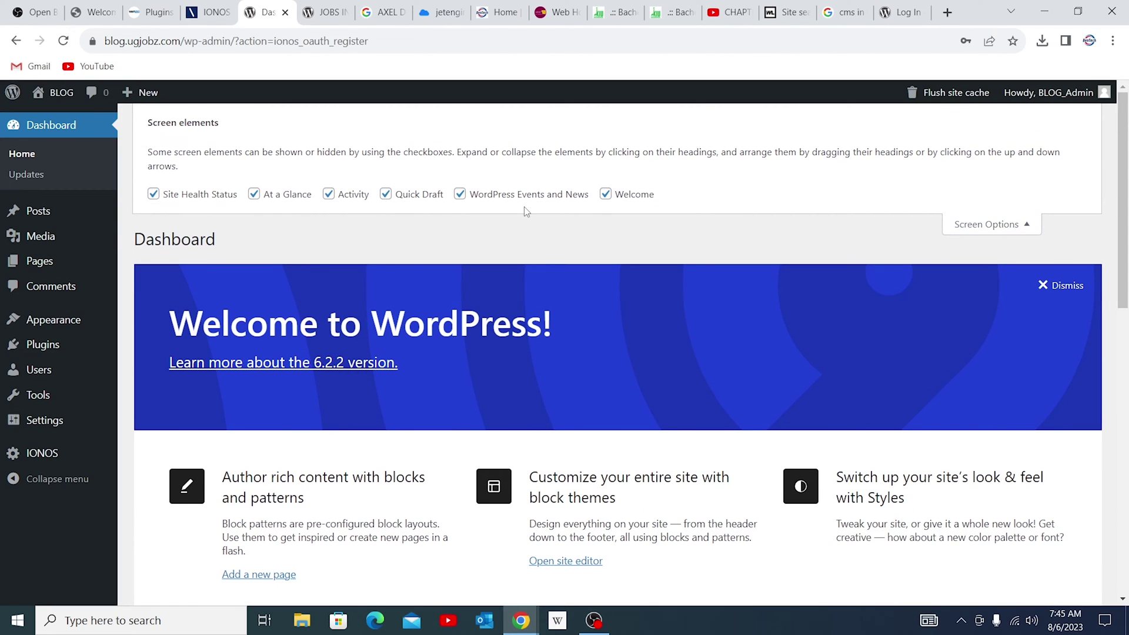
click(460, 194)
click(606, 194)
click(386, 194)
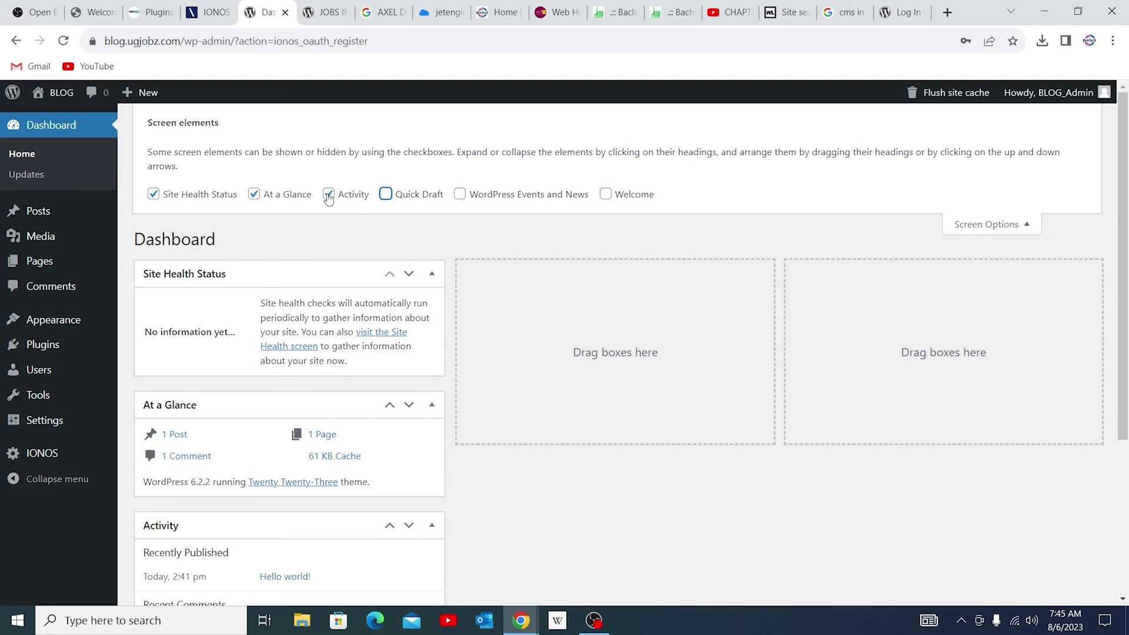
click(328, 194)
click(254, 180)
click(154, 180)
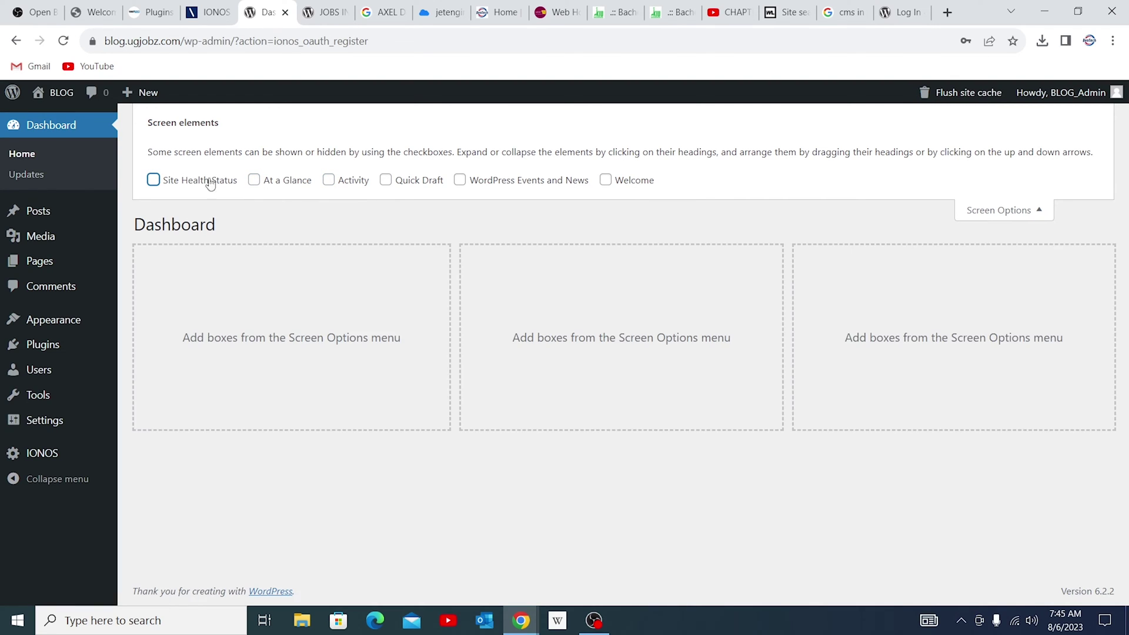
click(1033, 213)
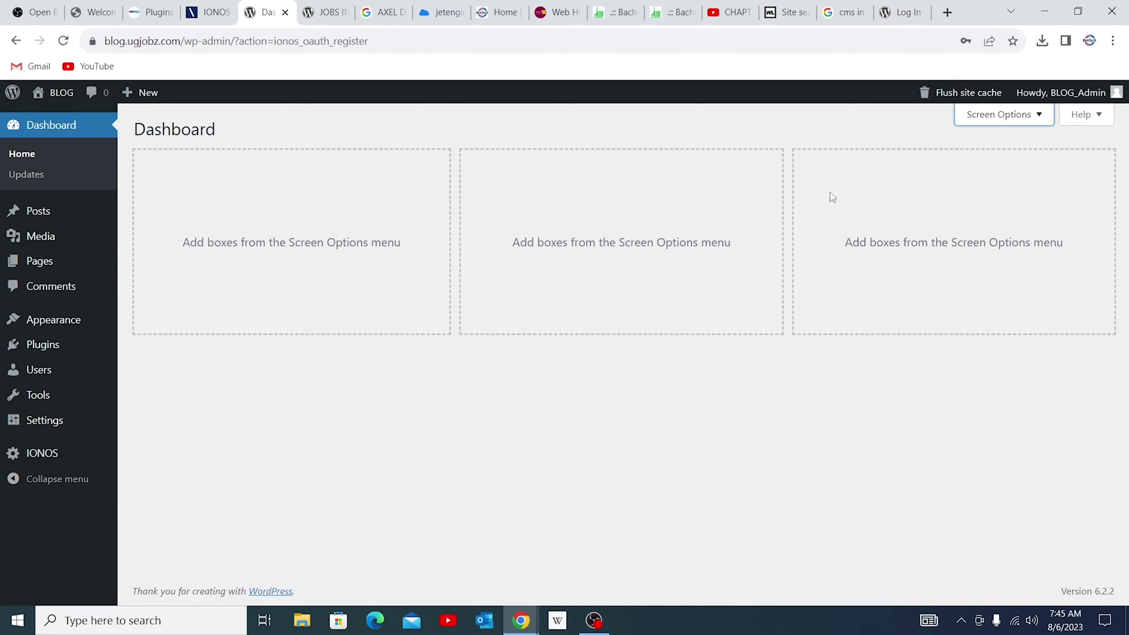
Step: Deactivate and delete the IONOS Performance plugin
click(52, 349)
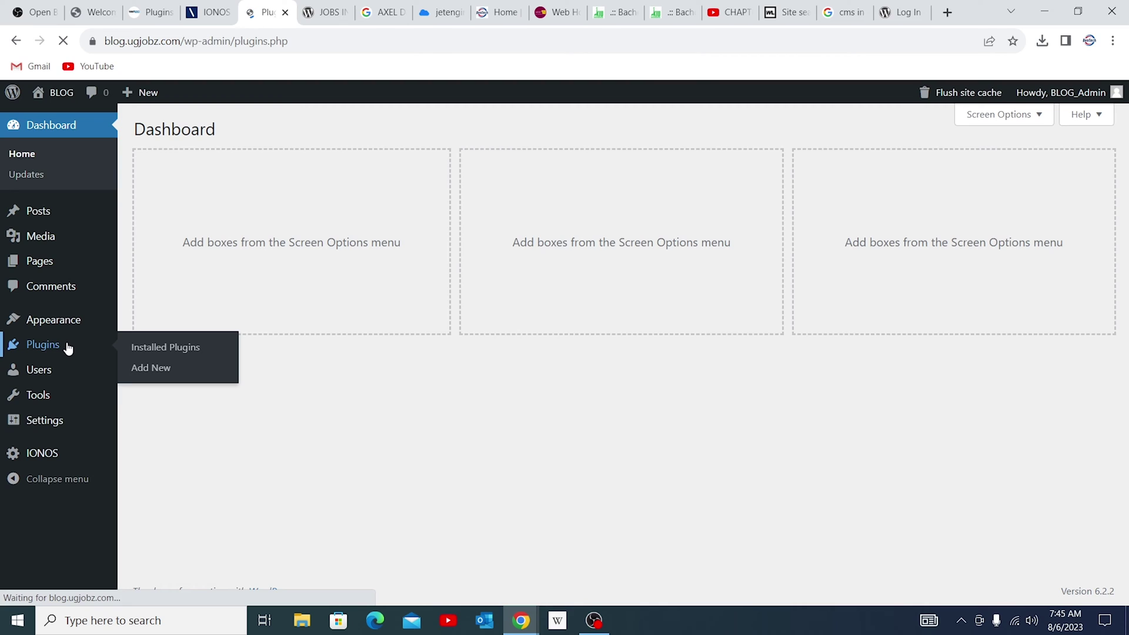
click(179, 259)
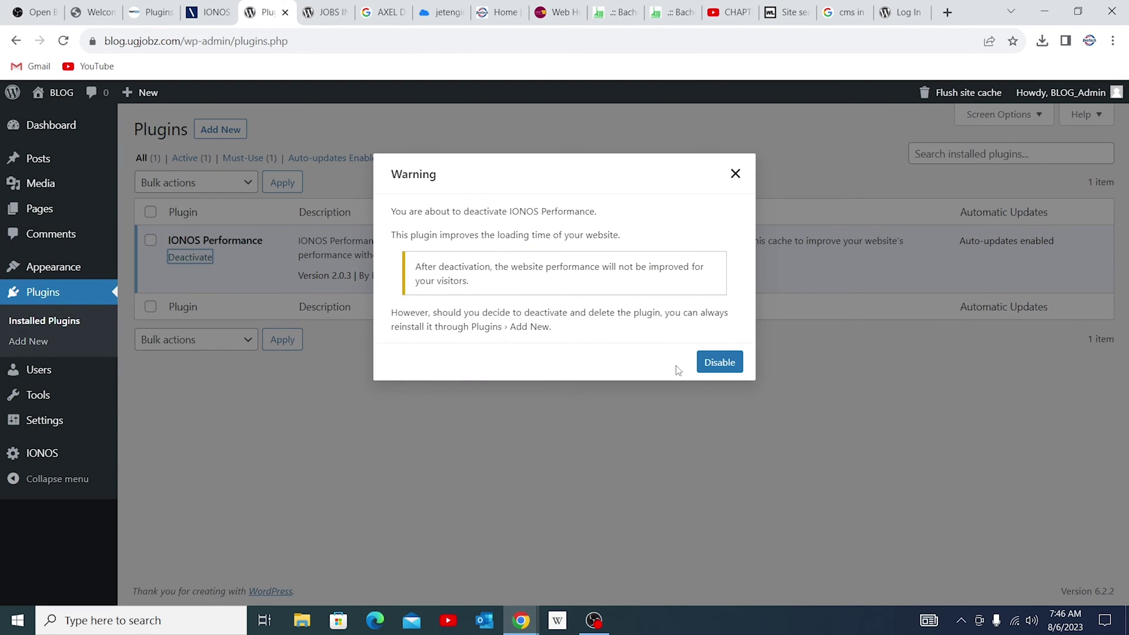
click(715, 357)
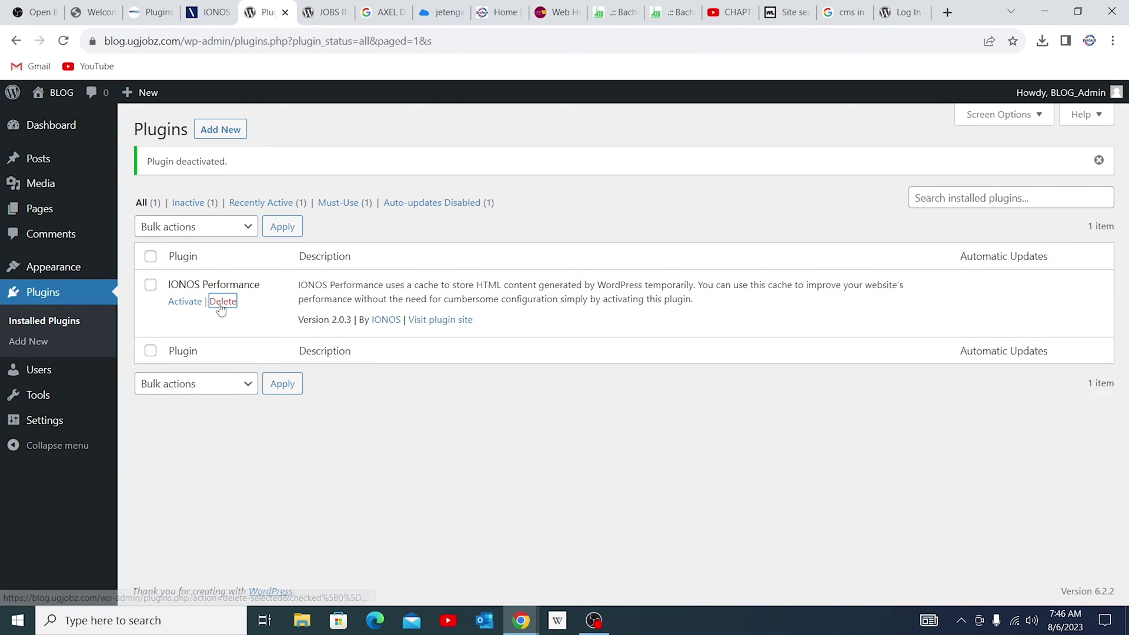
click(230, 301)
click(636, 130)
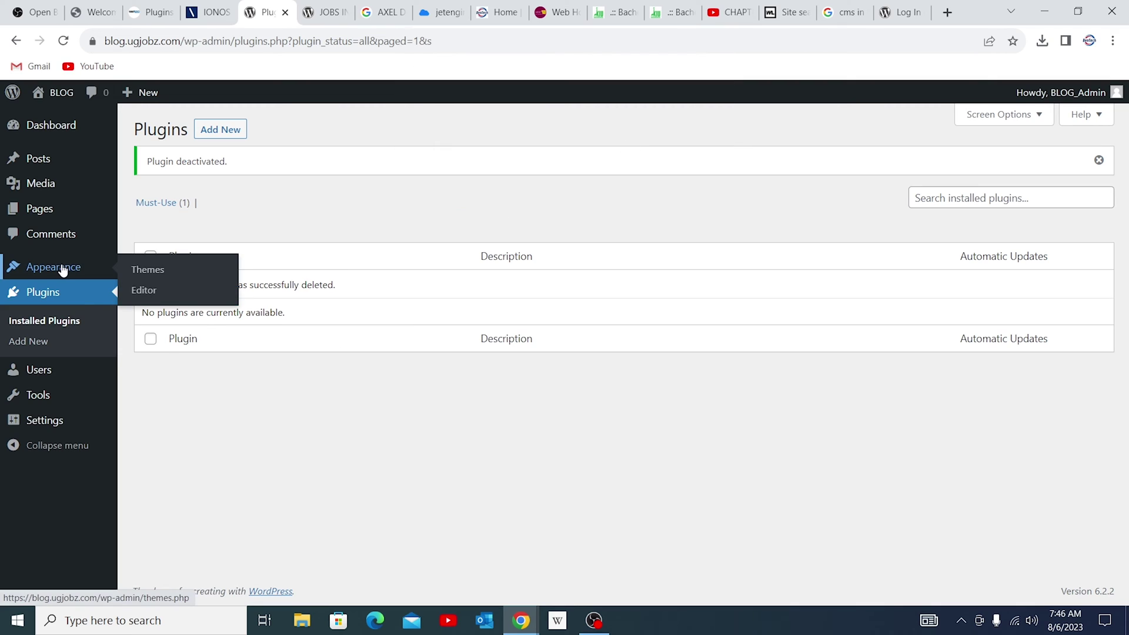
Step: Trash the Hello world! post and empty the Posts trash
click(51, 168)
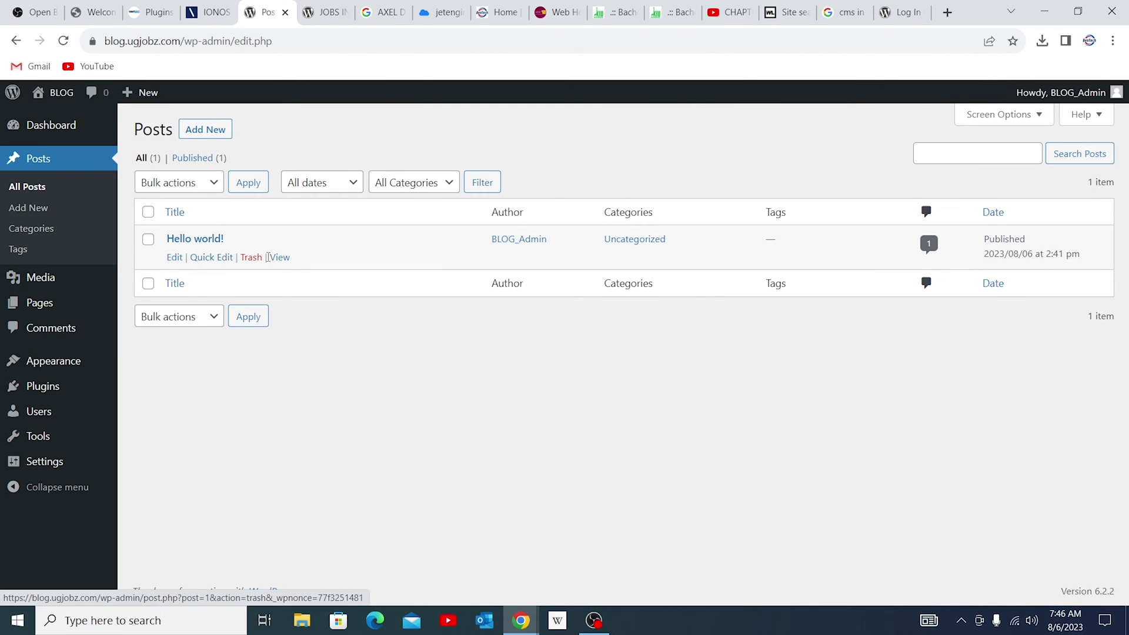
click(251, 258)
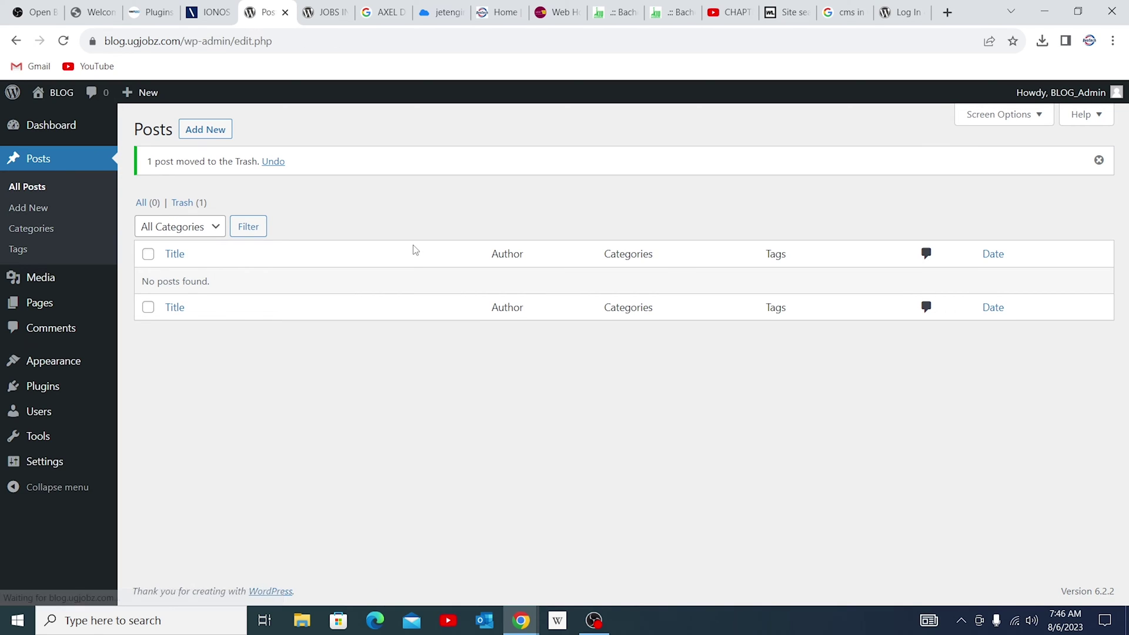
click(189, 203)
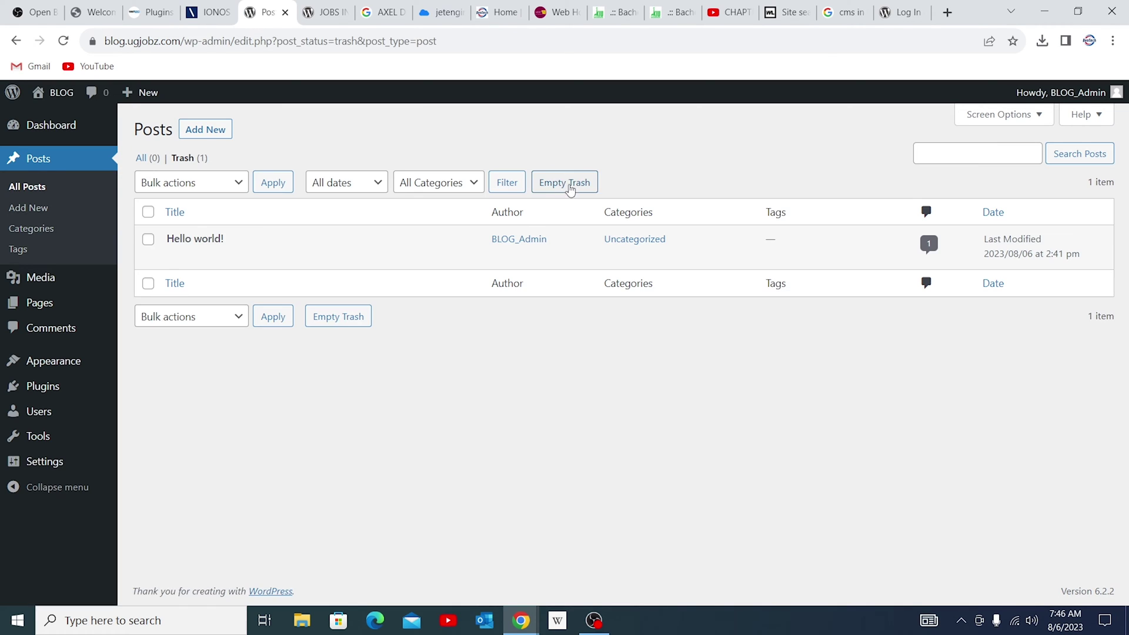
click(574, 182)
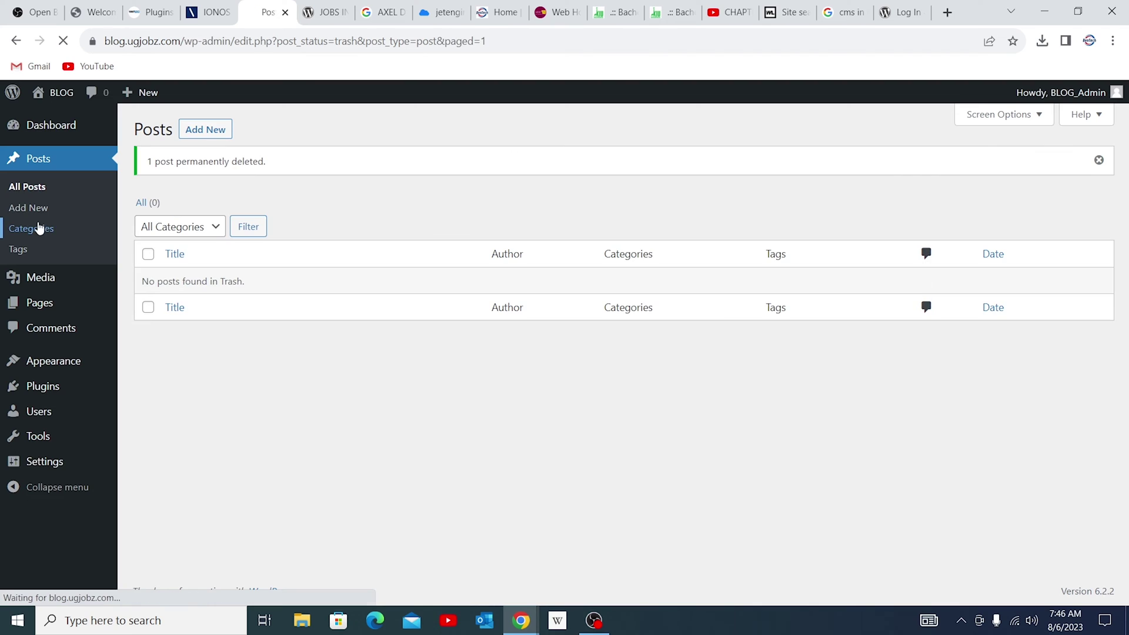
Step: Bulk-trash the Privacy Policy and Sample Page pages, then empty the Pages trash
click(51, 233)
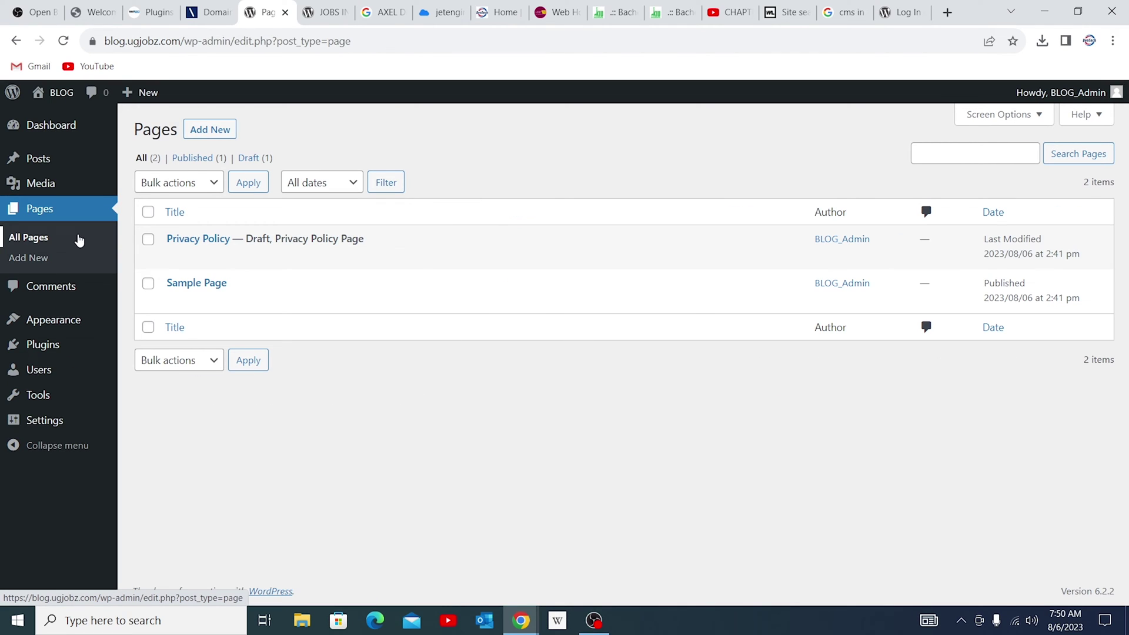
click(148, 212)
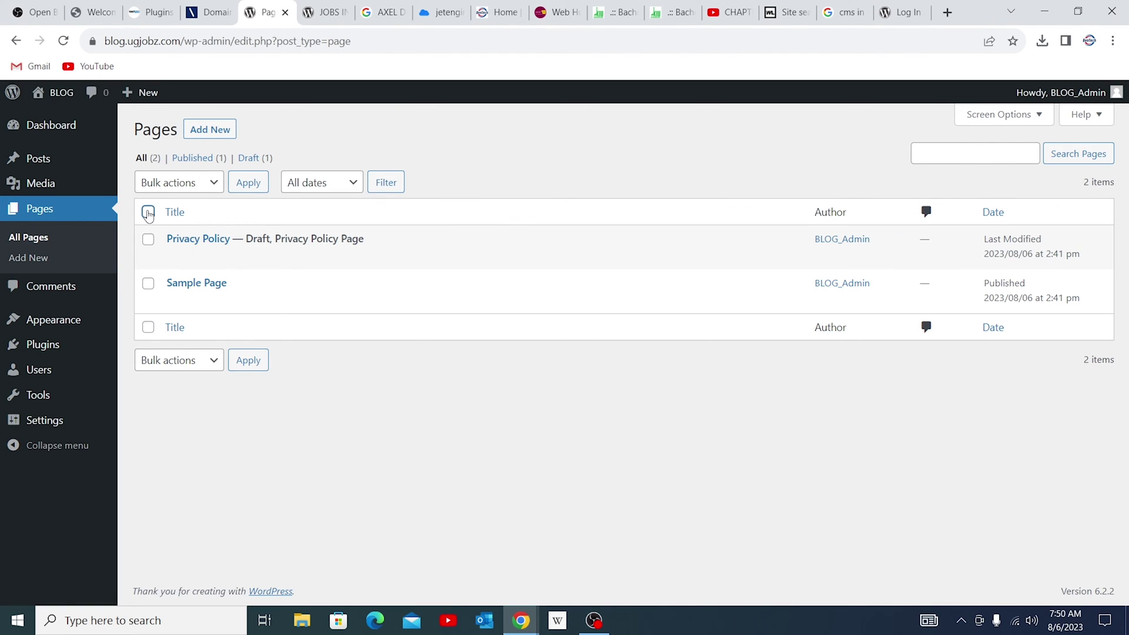
click(176, 183)
click(174, 230)
click(248, 183)
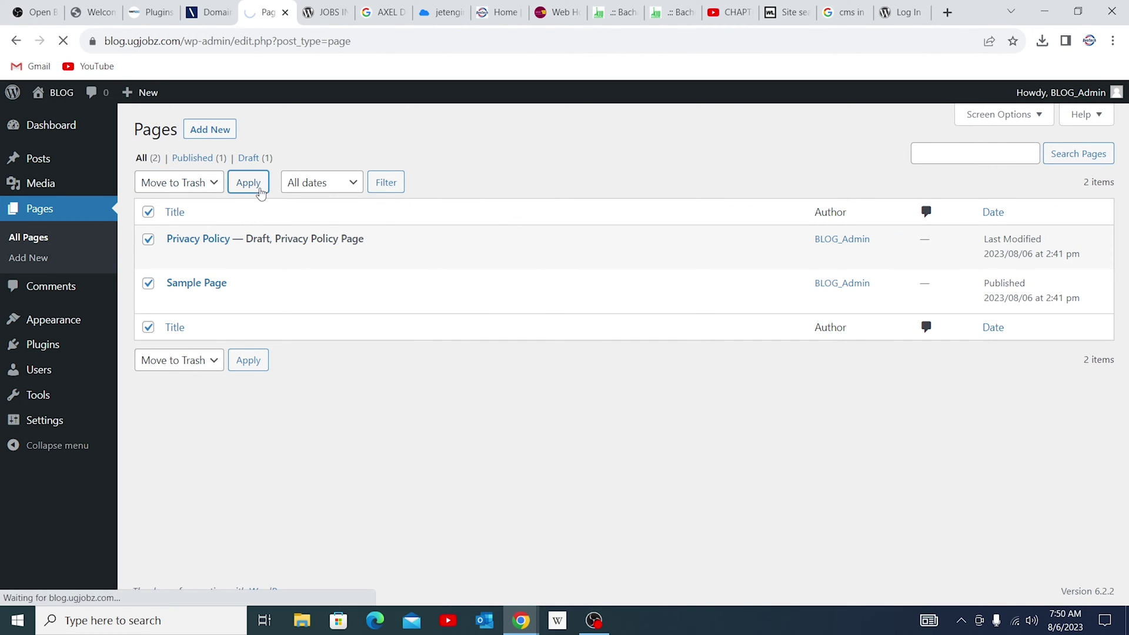
click(189, 203)
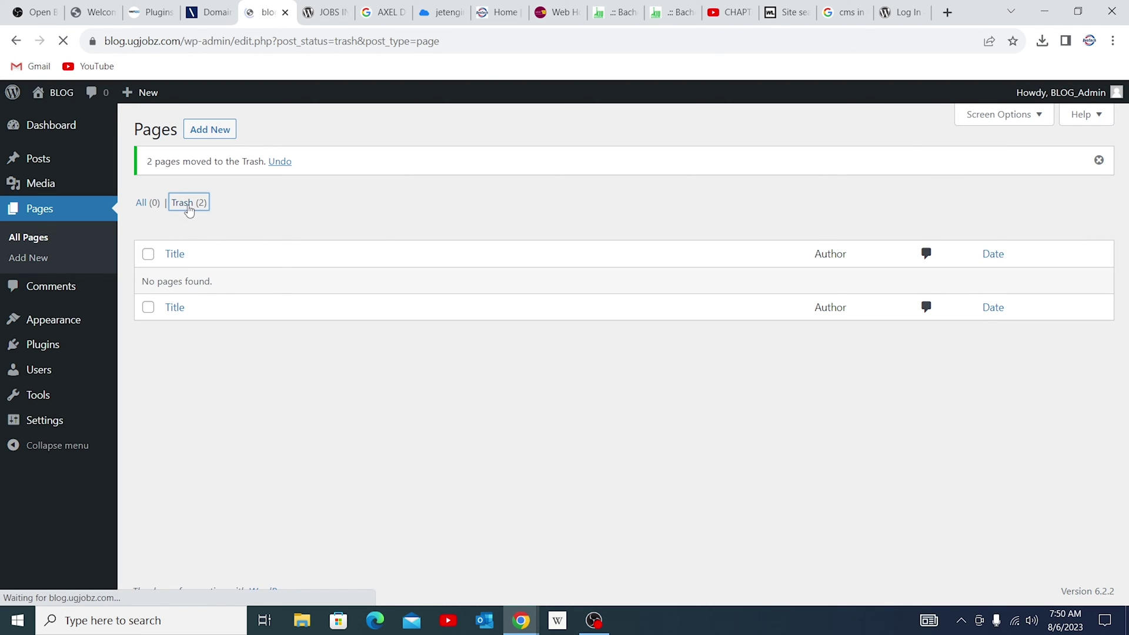
click(461, 181)
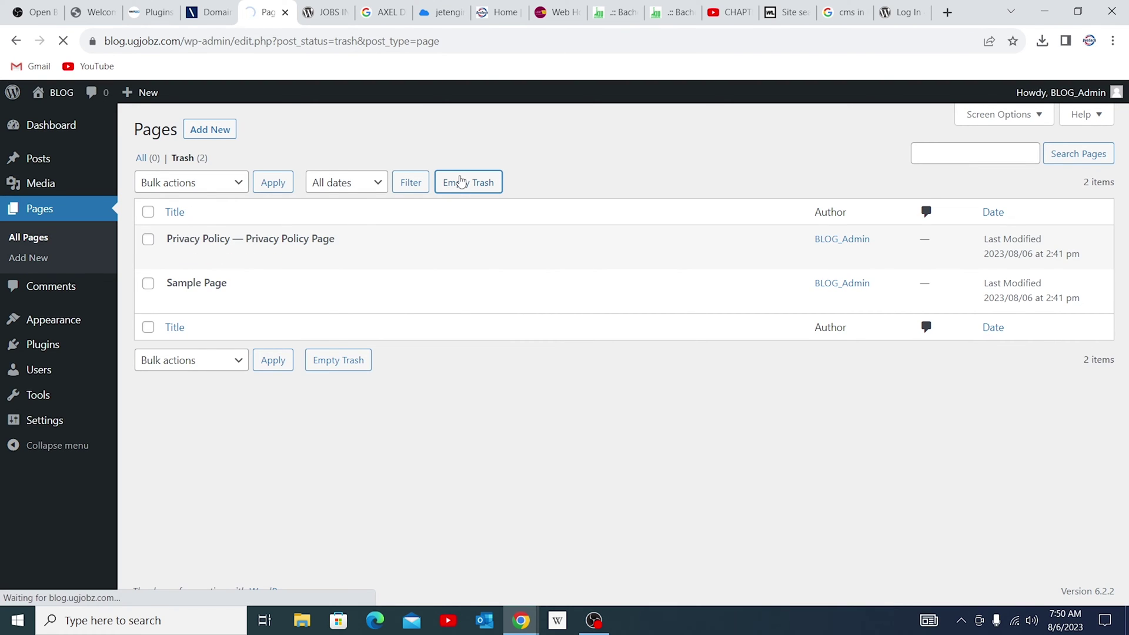
Step: Install GeneratePress from the Add New themes list and activate it
click(48, 320)
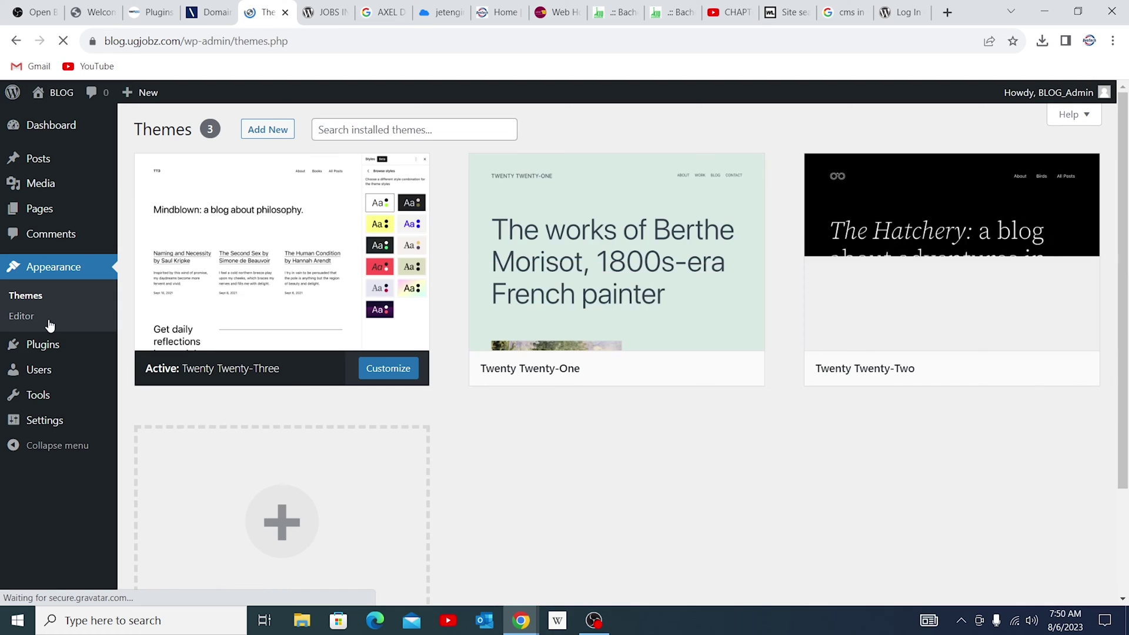
mouse_move(549, 194)
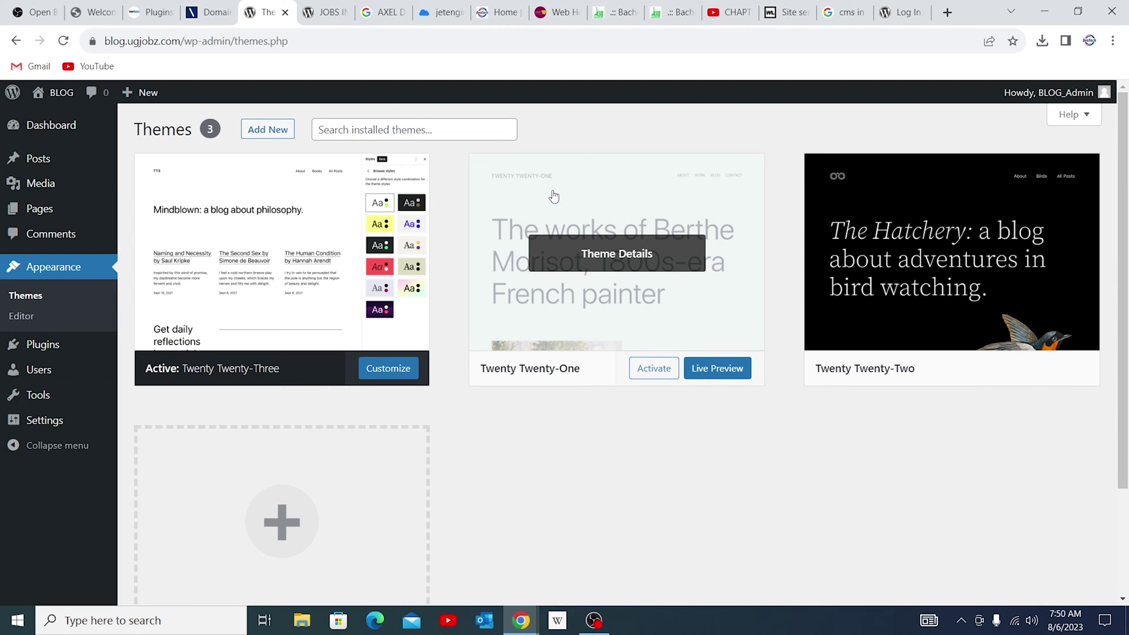
click(287, 136)
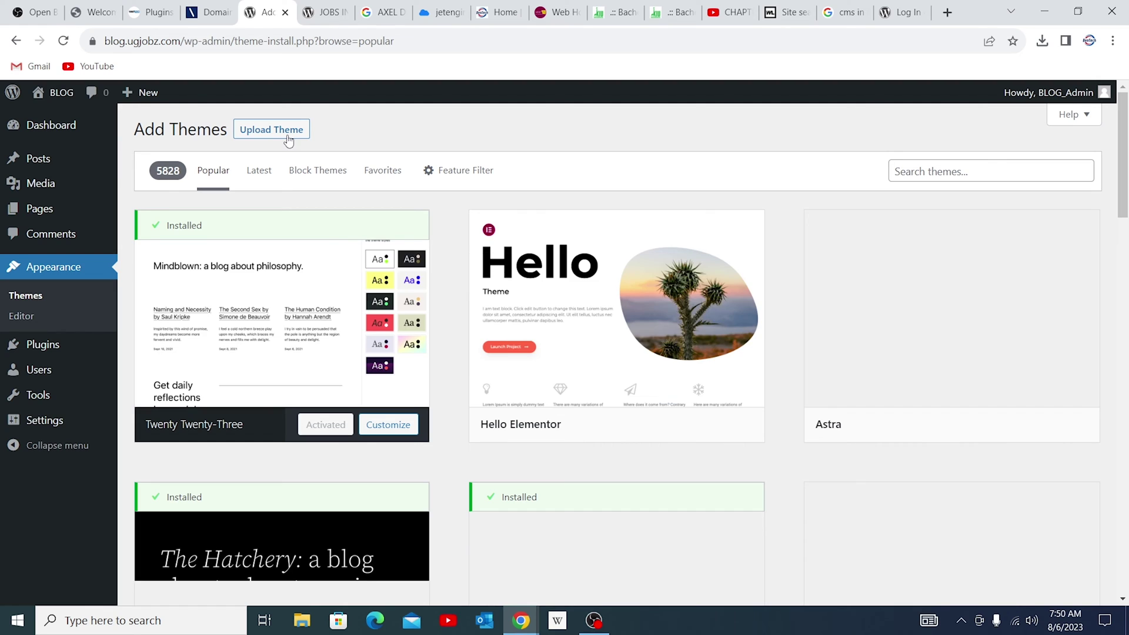
scroll(778, 269, down, 10)
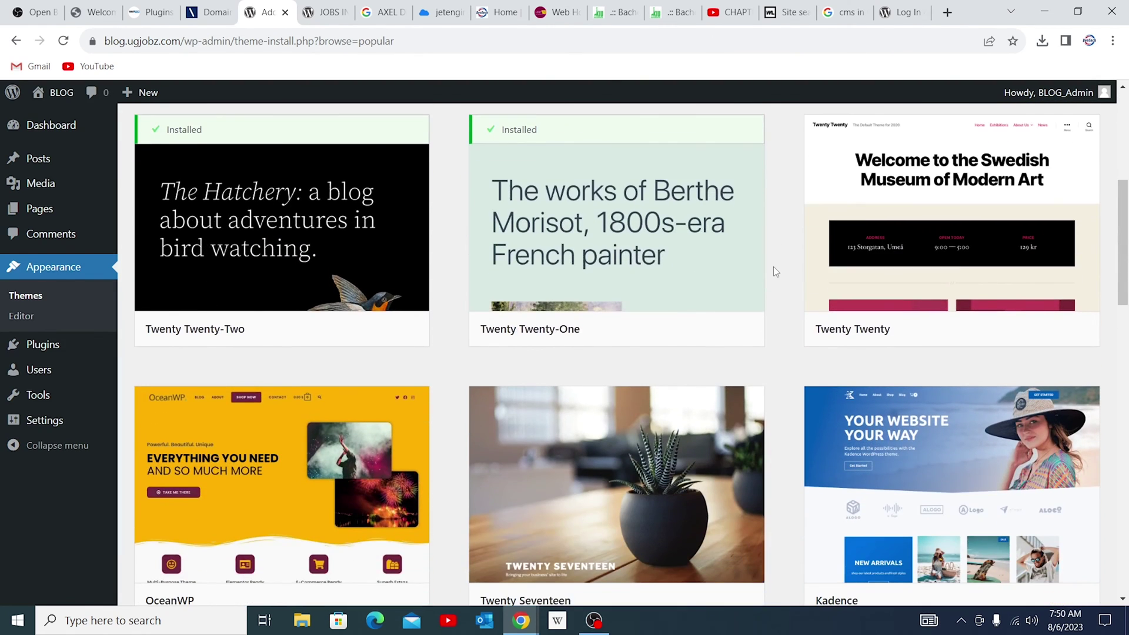
scroll(771, 268, down, 4)
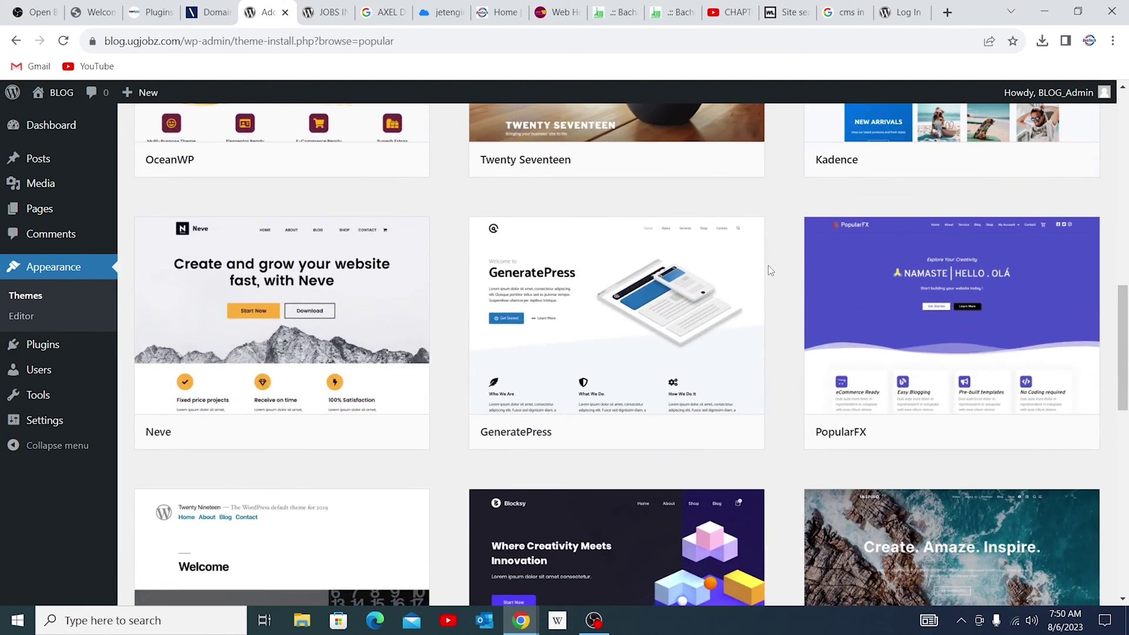
click(676, 431)
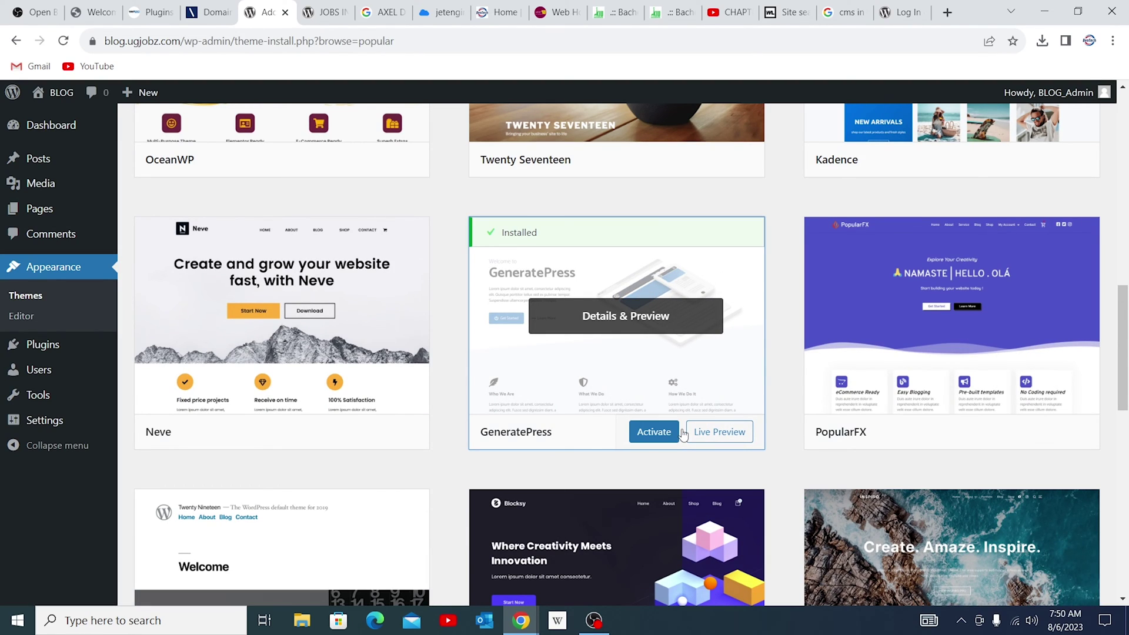
click(645, 433)
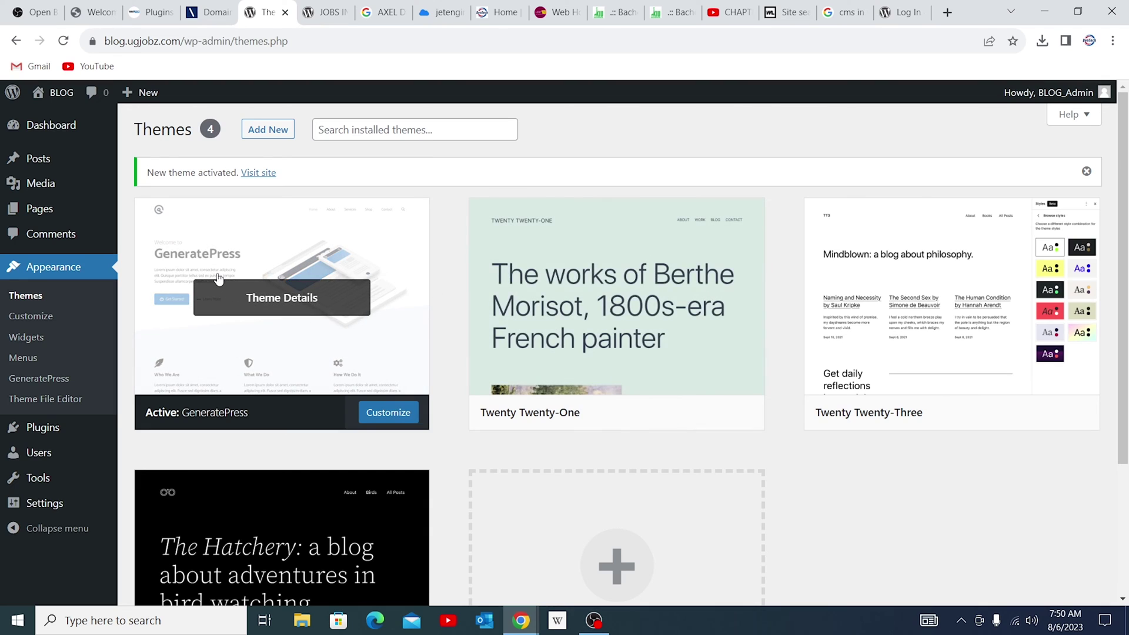
Step: Install Classic Editor and Jetpack from the Add New plugins page
click(42, 427)
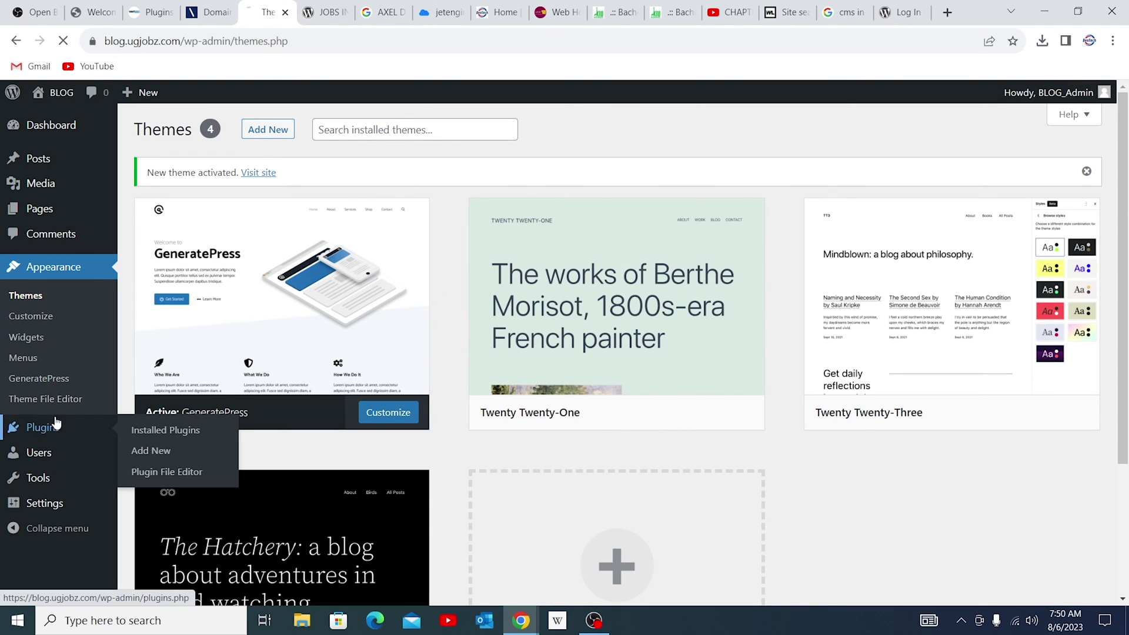
click(227, 133)
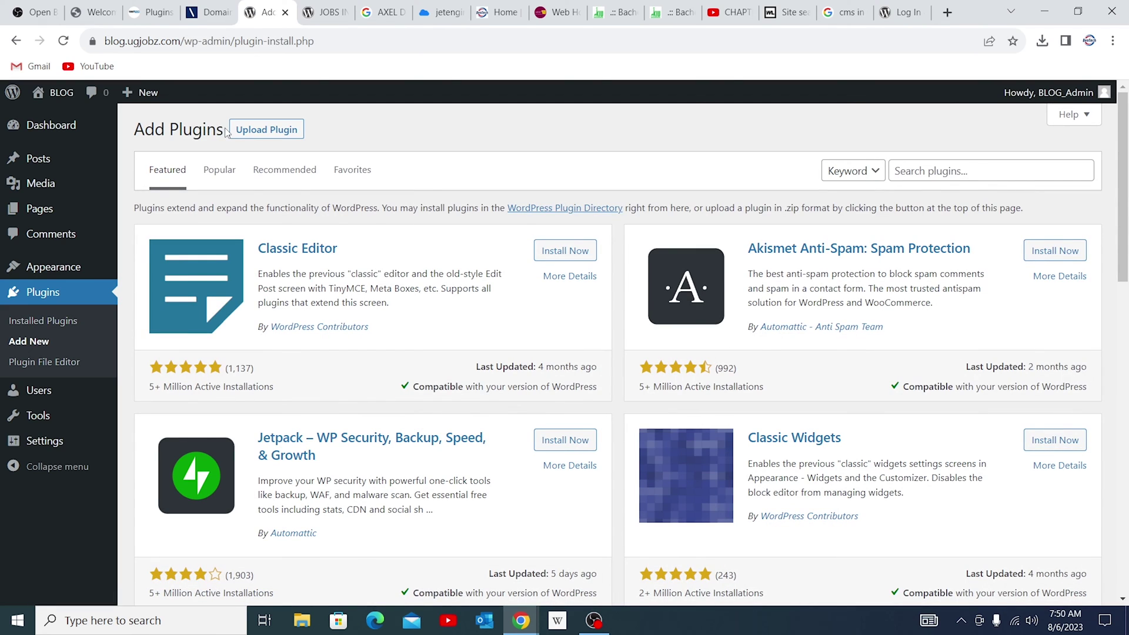
scroll(795, 292, down, 4)
scroll(792, 292, up, 3)
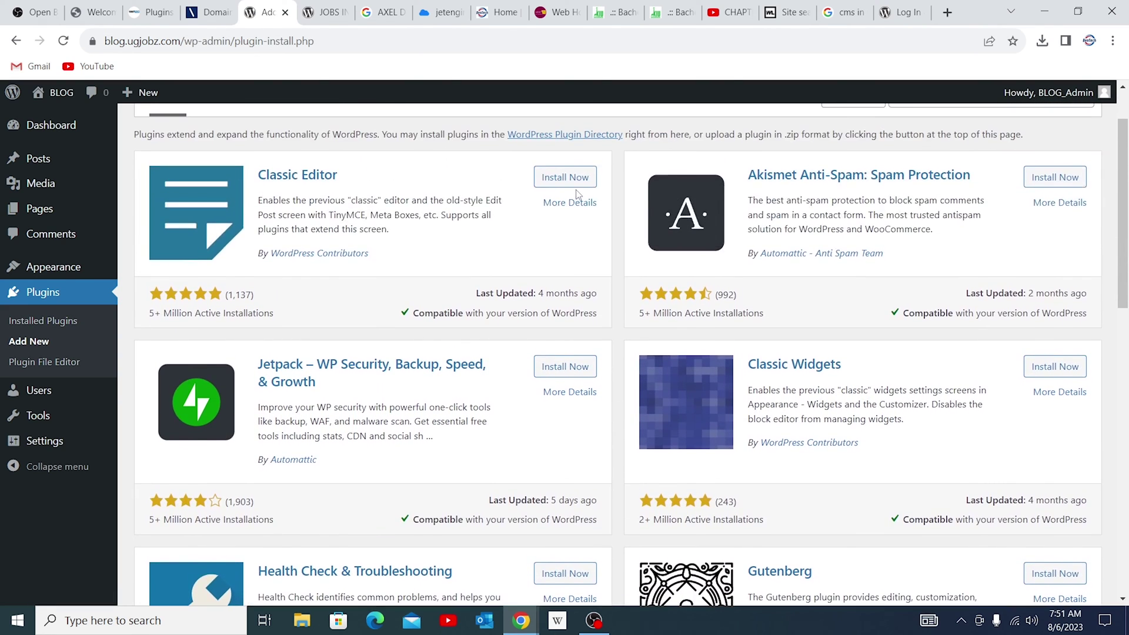
click(565, 177)
click(560, 371)
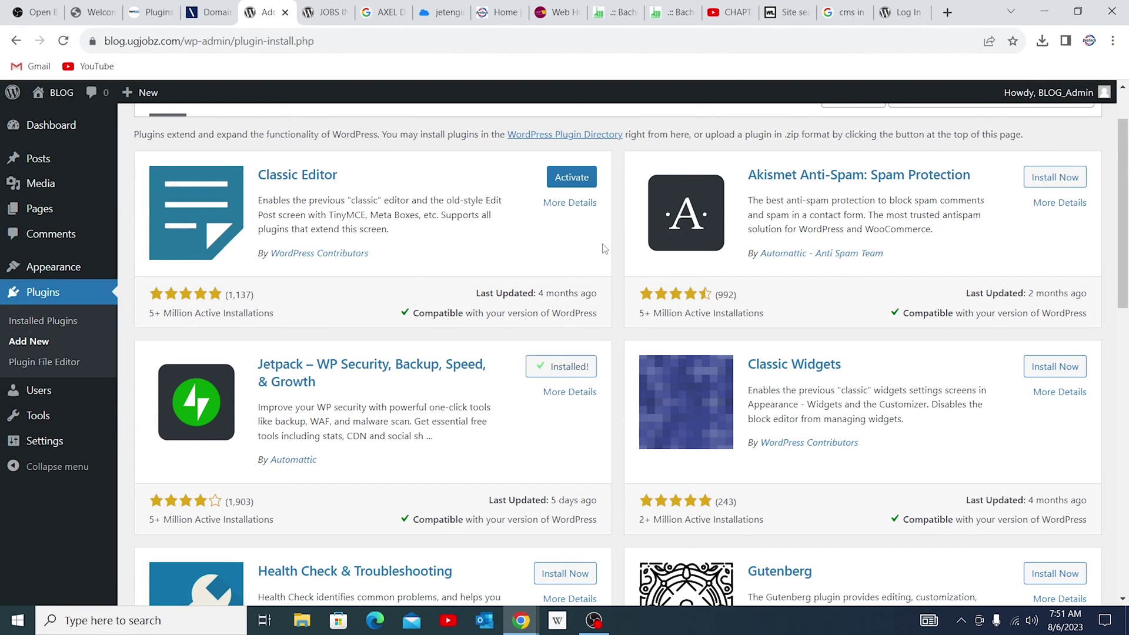
scroll(91, 247, down, 1)
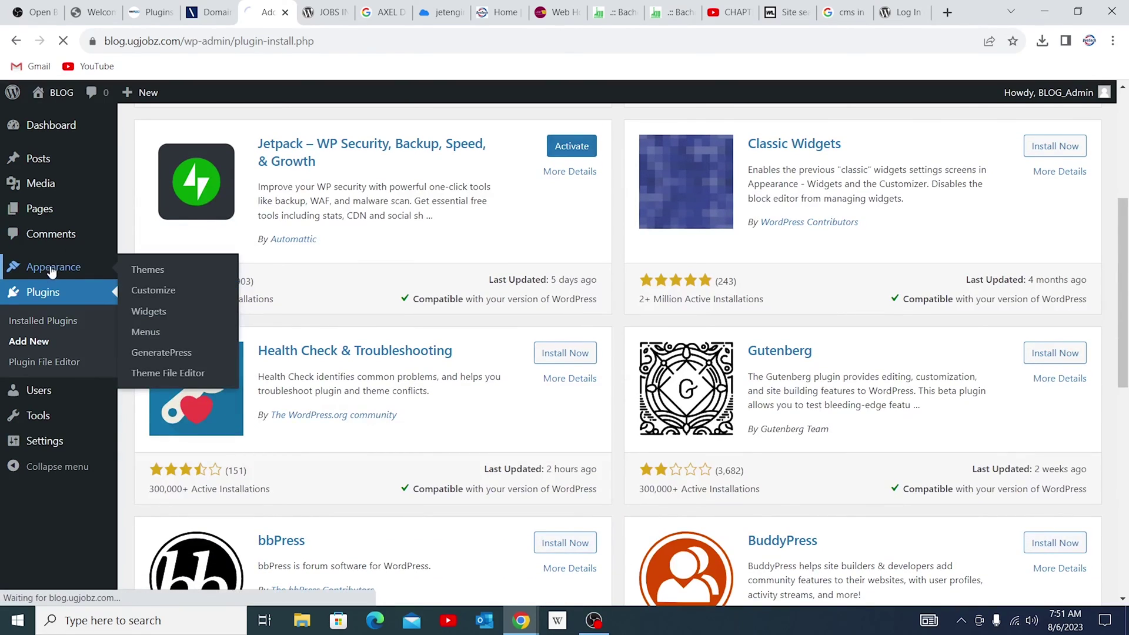
scroll(460, 325, up, 4)
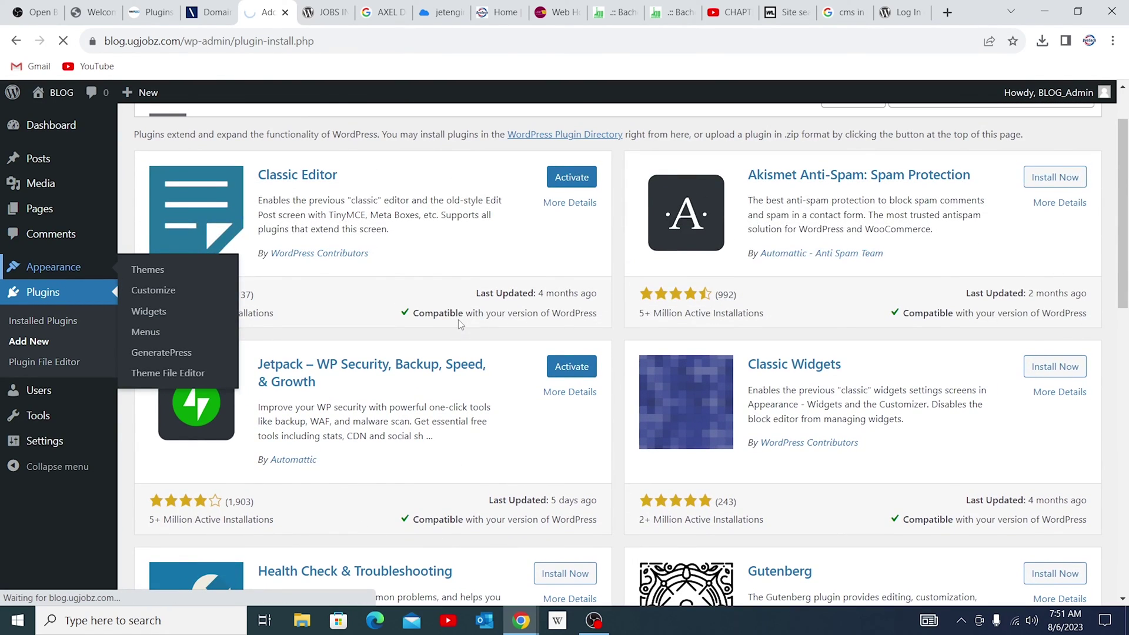